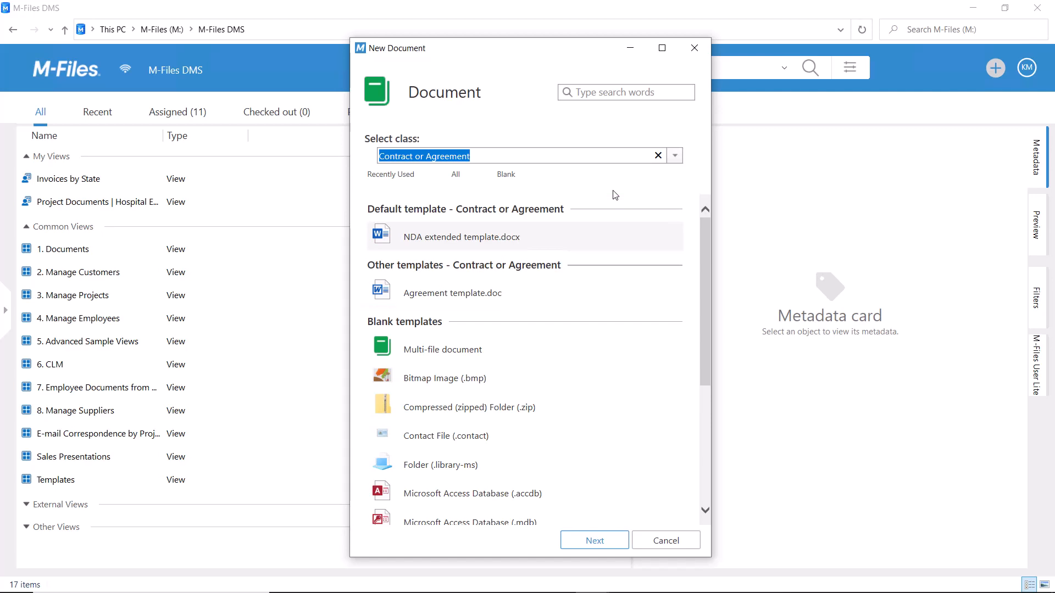
# Browse the recently used, all and blank template lists available for the new document
pyautogui.click(392, 175)
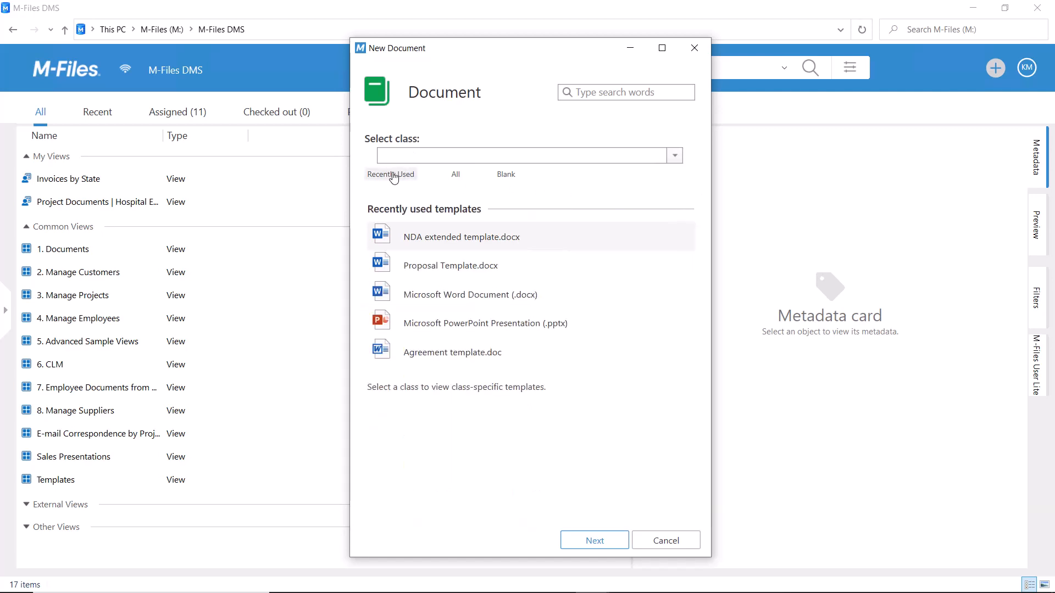
pyautogui.click(455, 175)
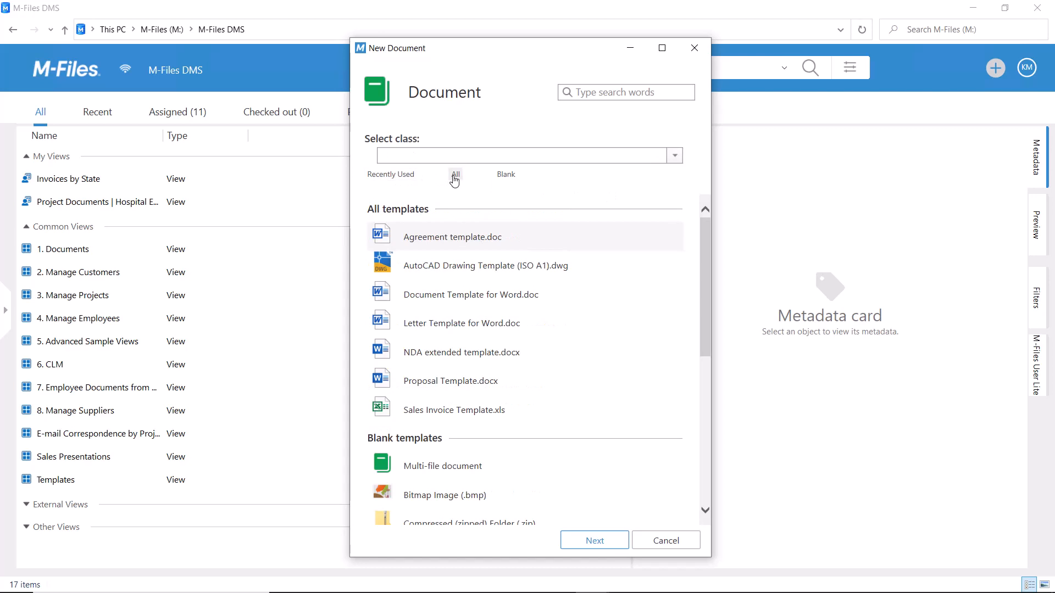
pyautogui.click(505, 175)
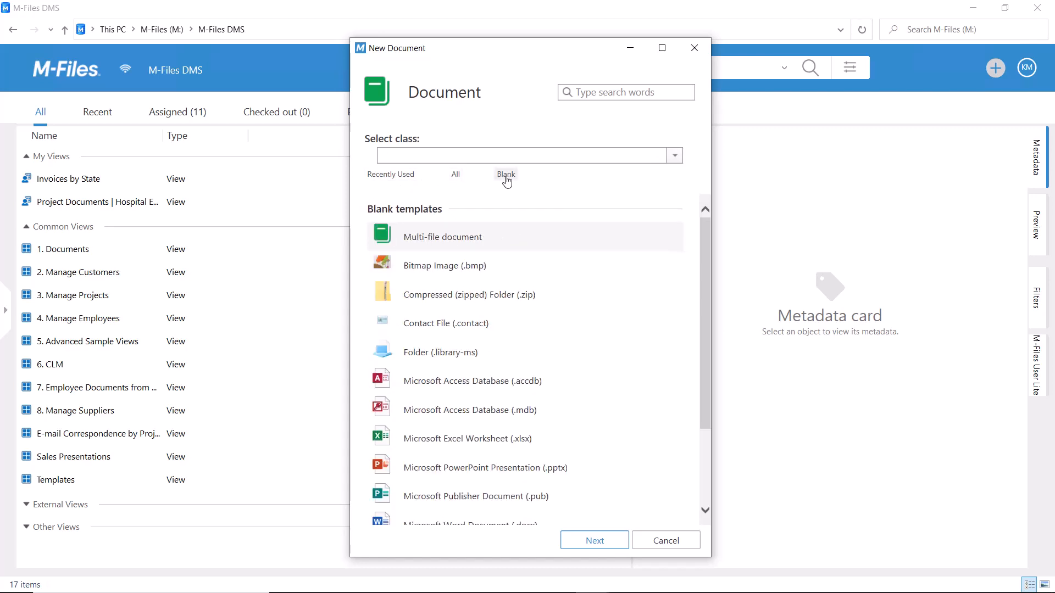
# Choose the Contract or Agreement class and start the document from NDA extended template.docx
pyautogui.write('contra')
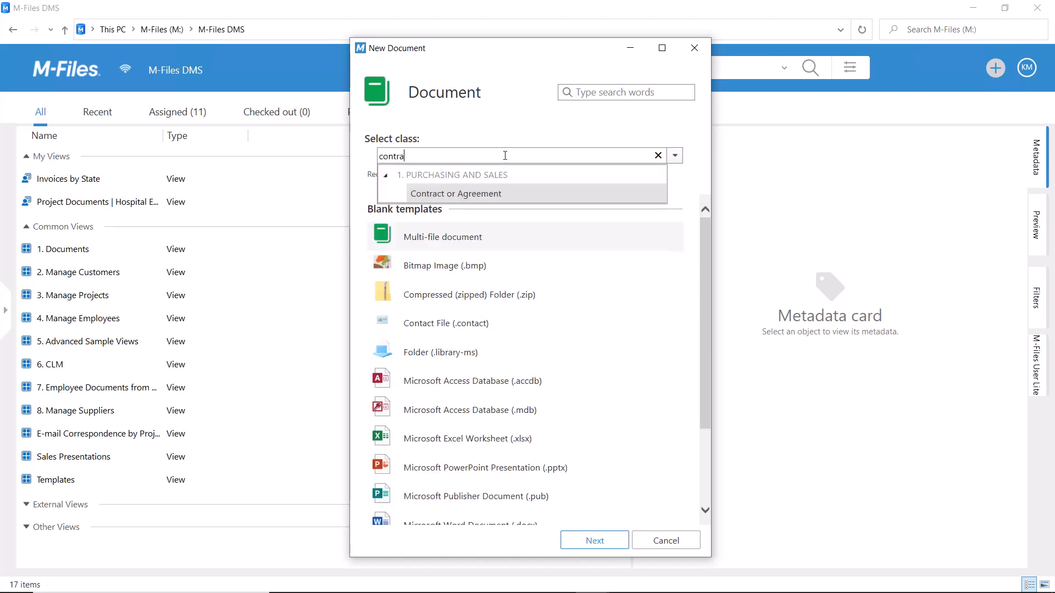
pyautogui.click(515, 193)
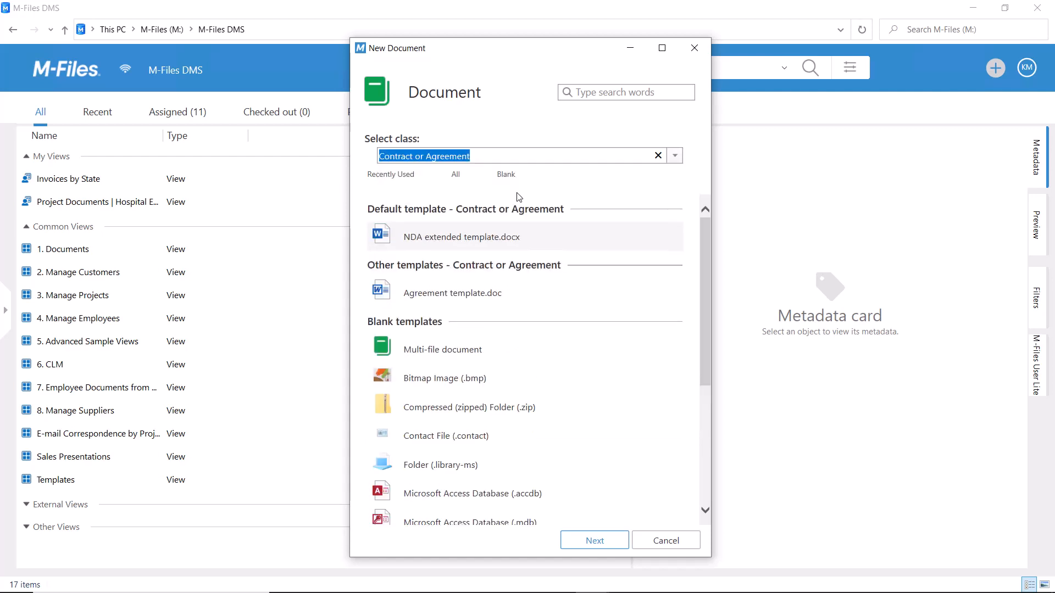
pyautogui.click(501, 238)
pyautogui.click(595, 541)
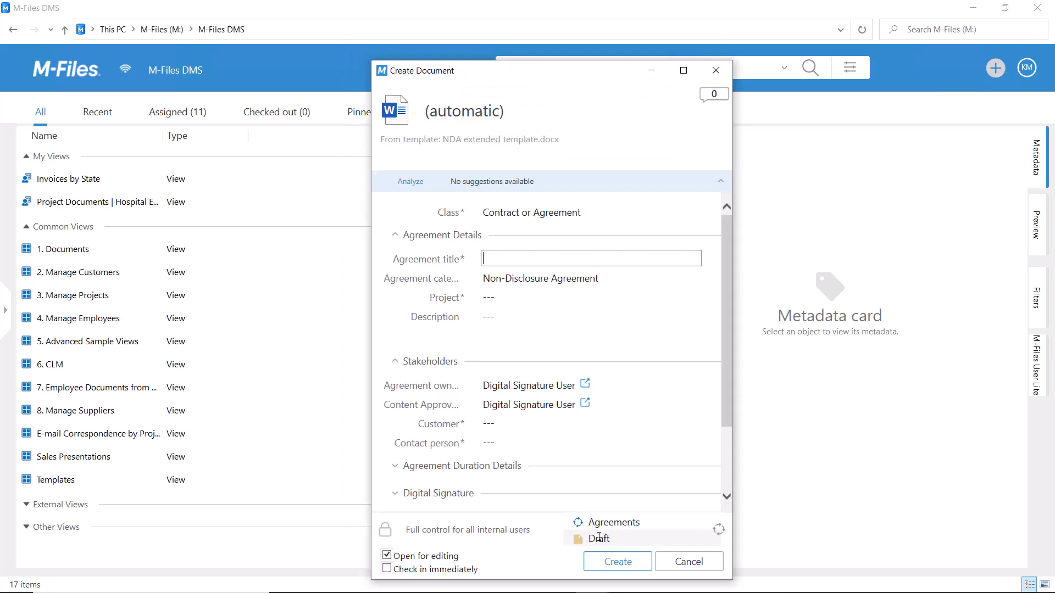
# Set the agreement's customer to ESTT Corporation and select the customer's contact person
pyautogui.click(542, 430)
pyautogui.write('estt')
pyautogui.click(536, 446)
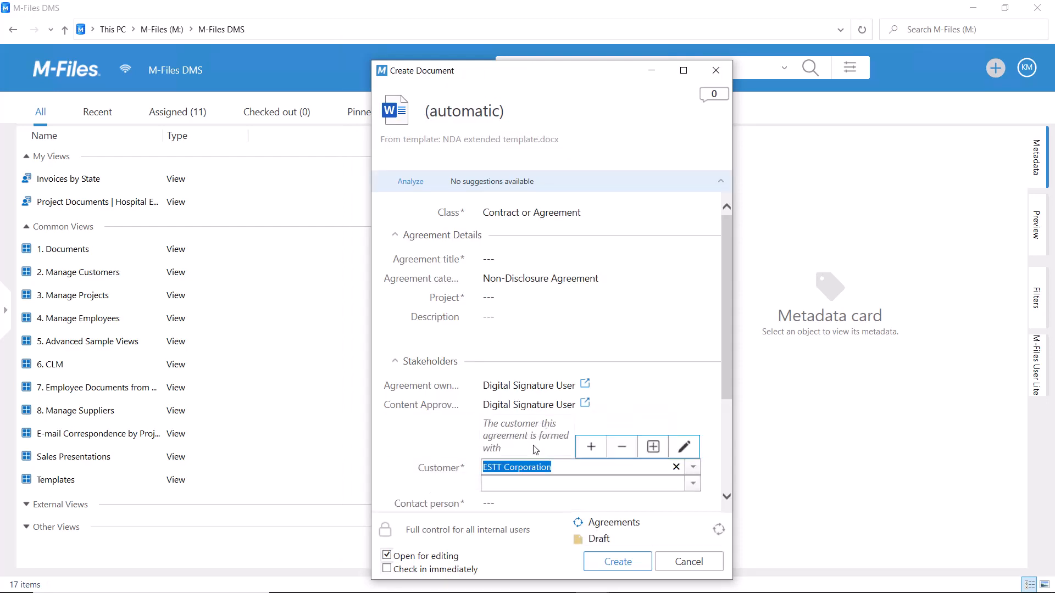
pyautogui.click(524, 504)
pyautogui.click(524, 448)
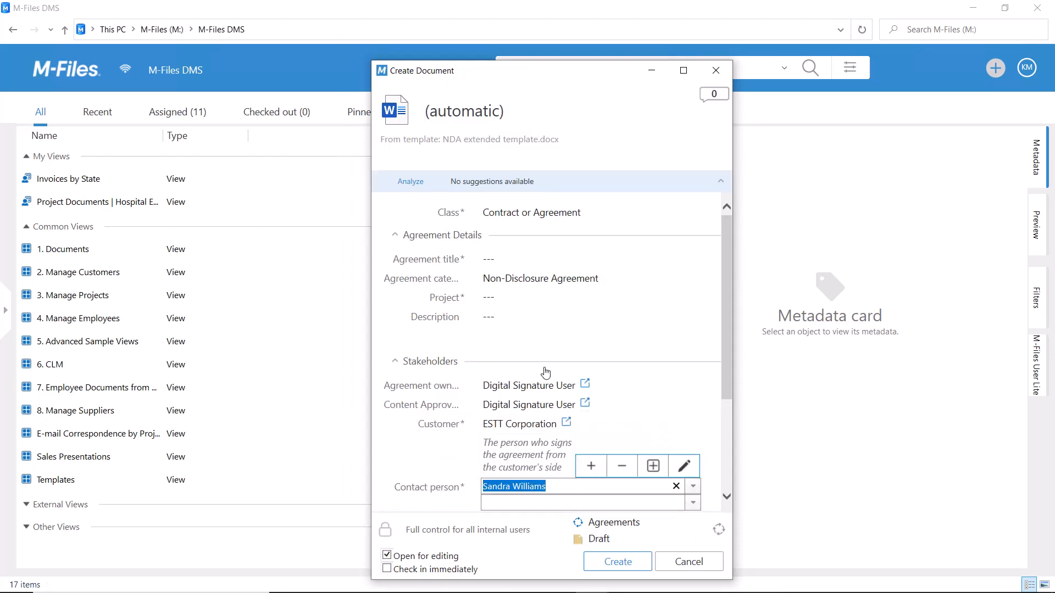
# Assign the project Redesign of ESTT Marketing Material and create the agreement titled "Marketing Material Redesign, ESTT Corporation"
pyautogui.click(524, 303)
pyautogui.click(541, 398)
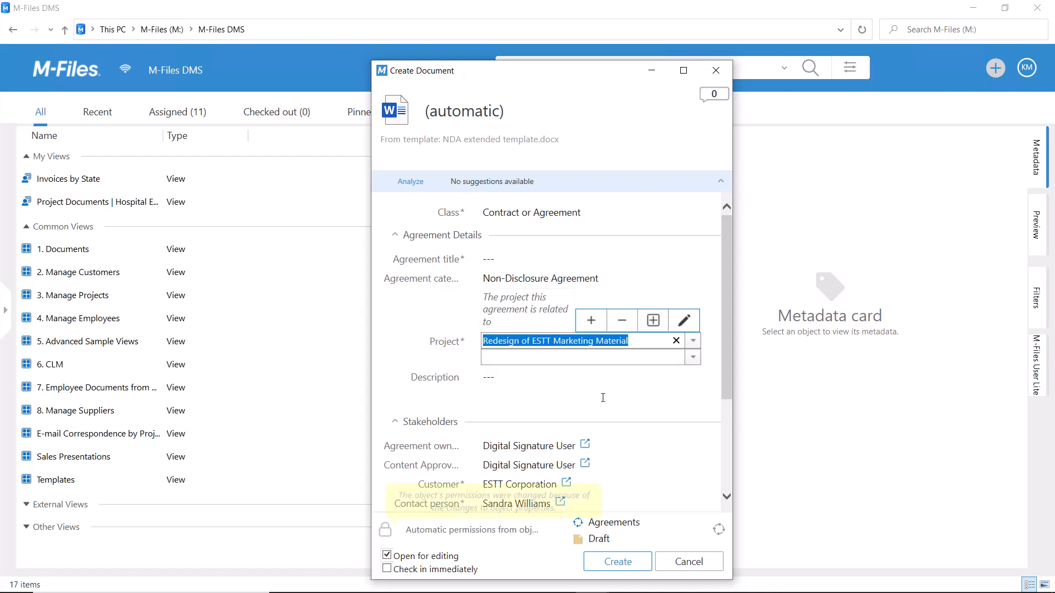
pyautogui.click(533, 262)
pyautogui.write('Marketing ')
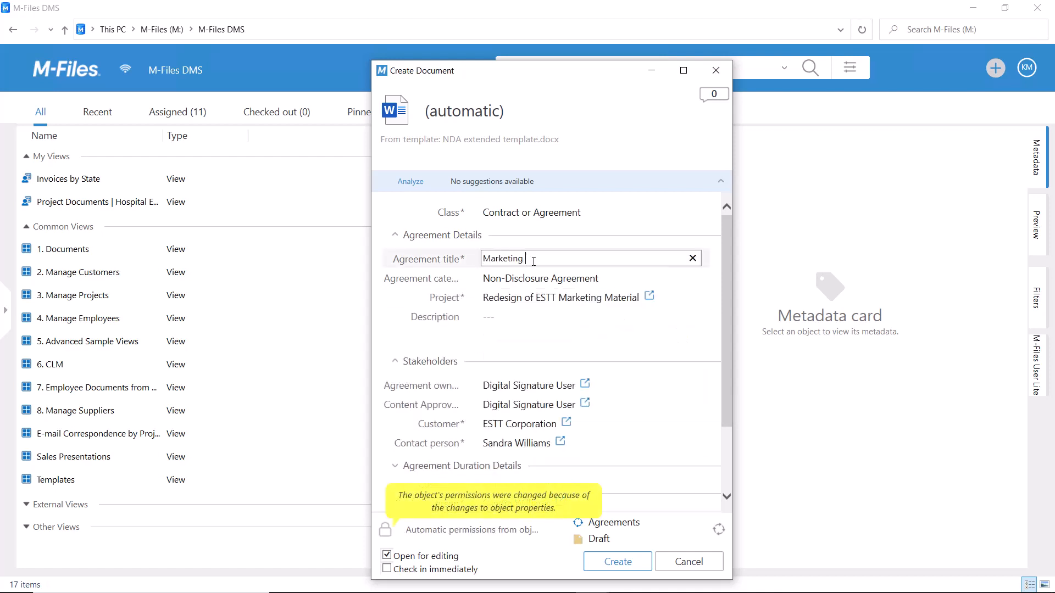
pyautogui.write('Material Redesign, ESTT Co')
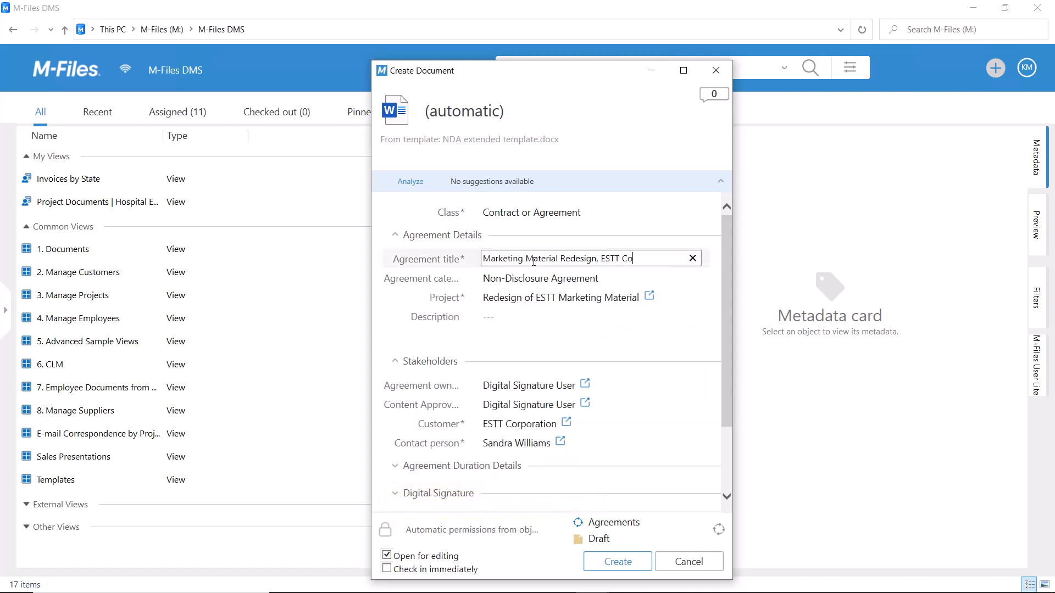
pyautogui.write('rporation')
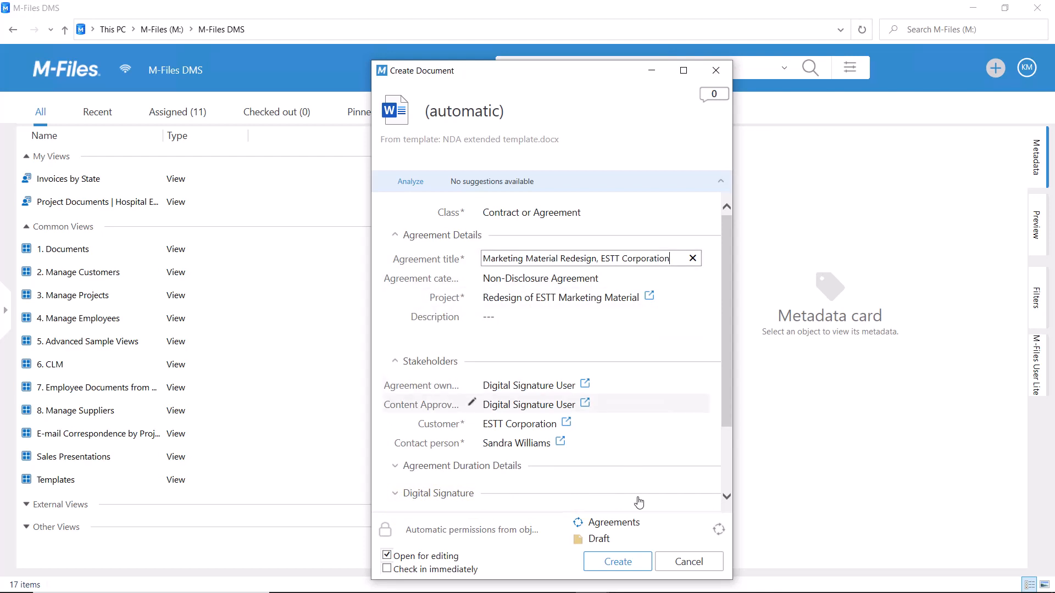
pyautogui.click(636, 563)
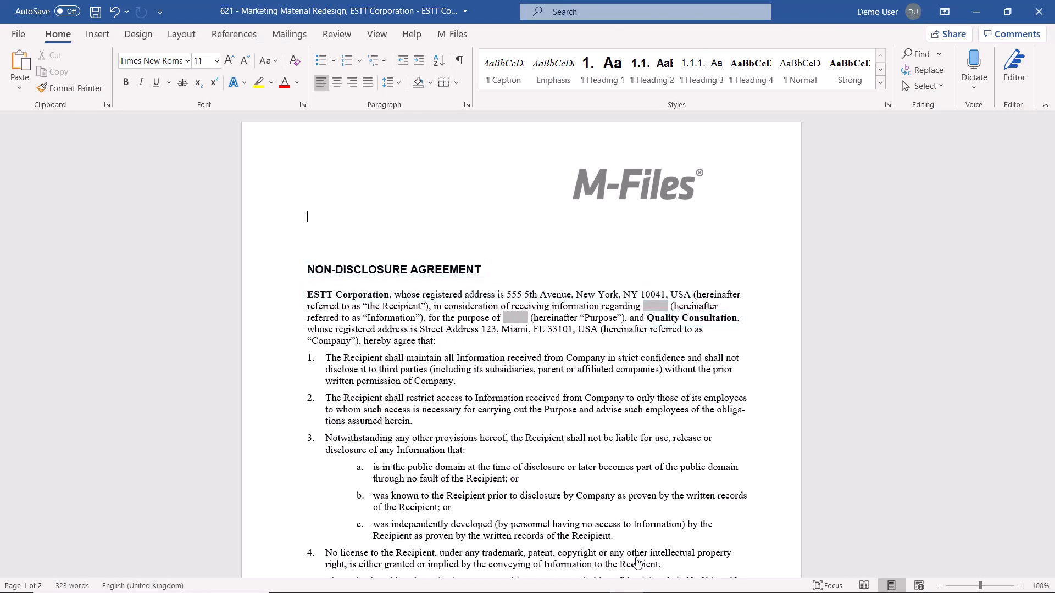
# Fill the agreement's information placeholder with "Company financial data" and the purpose placeholder with "building financial reports"
pyautogui.click(661, 307)
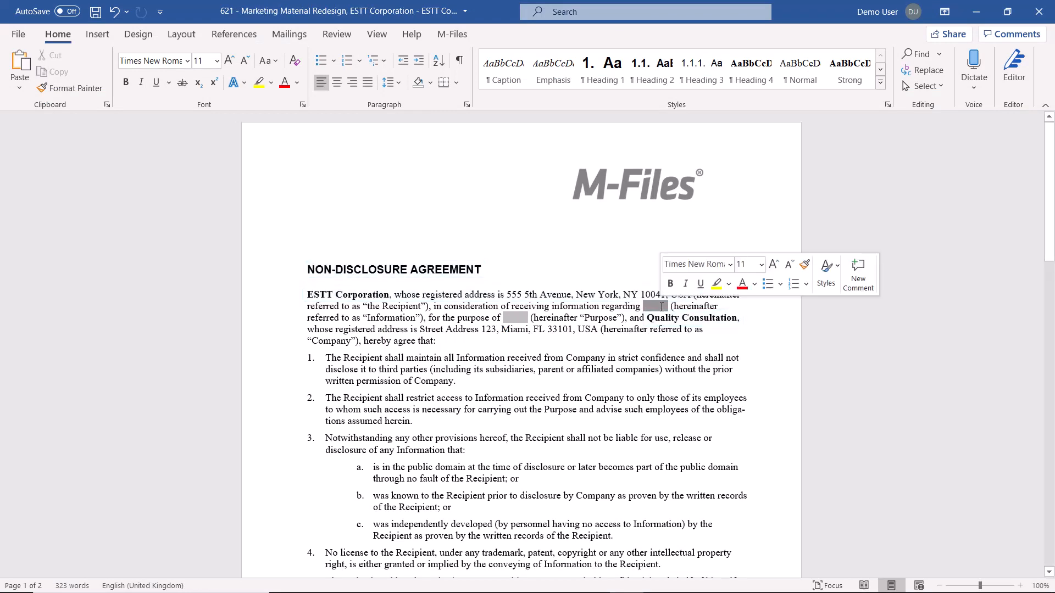
pyautogui.write('Company financial data')
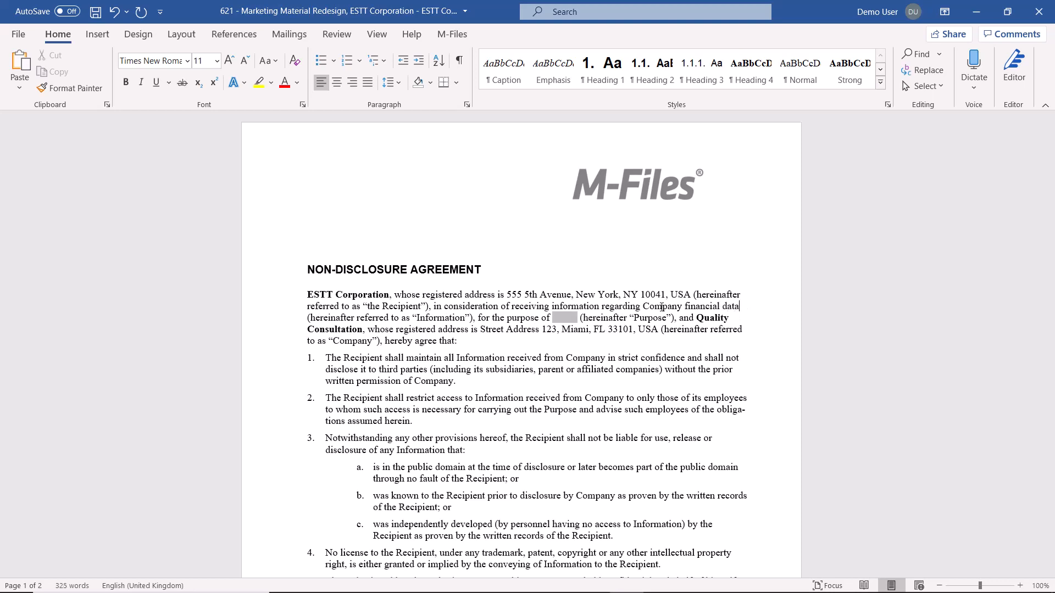
pyautogui.click(567, 318)
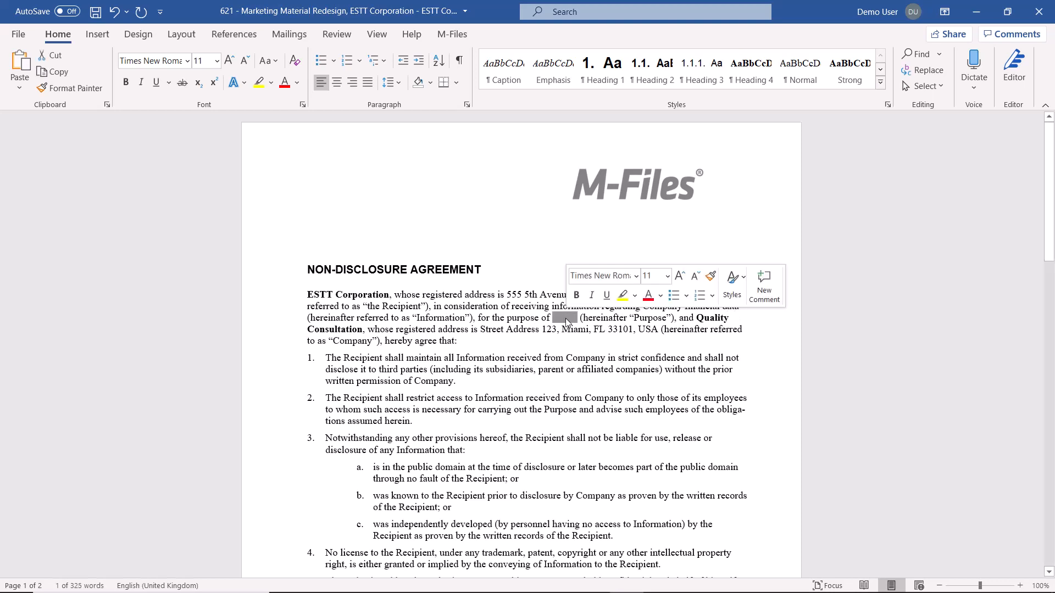
pyautogui.write('building ')
pyautogui.write('financial repor')
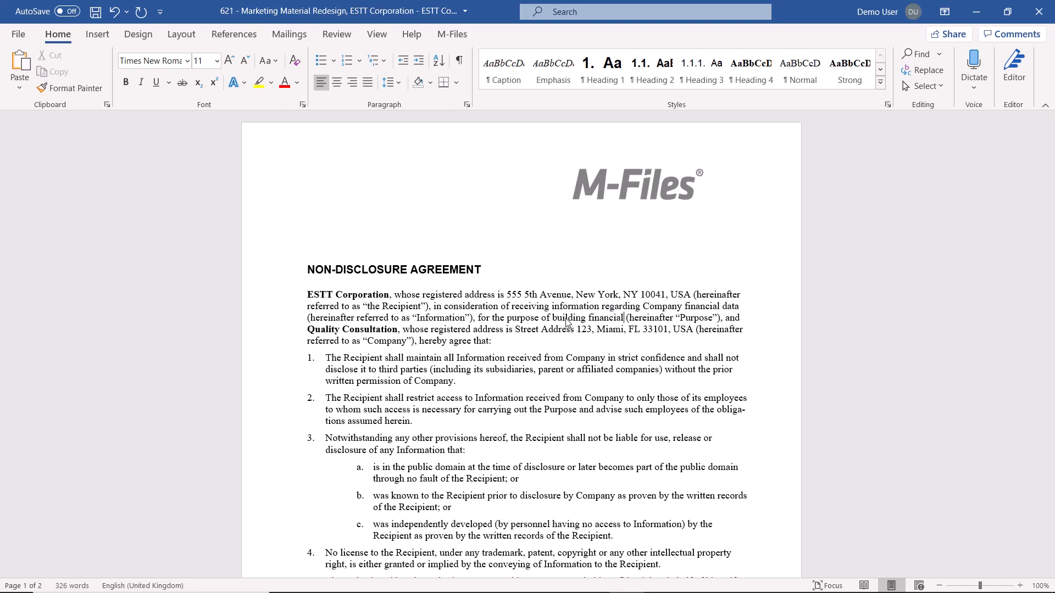
pyautogui.write('ts')
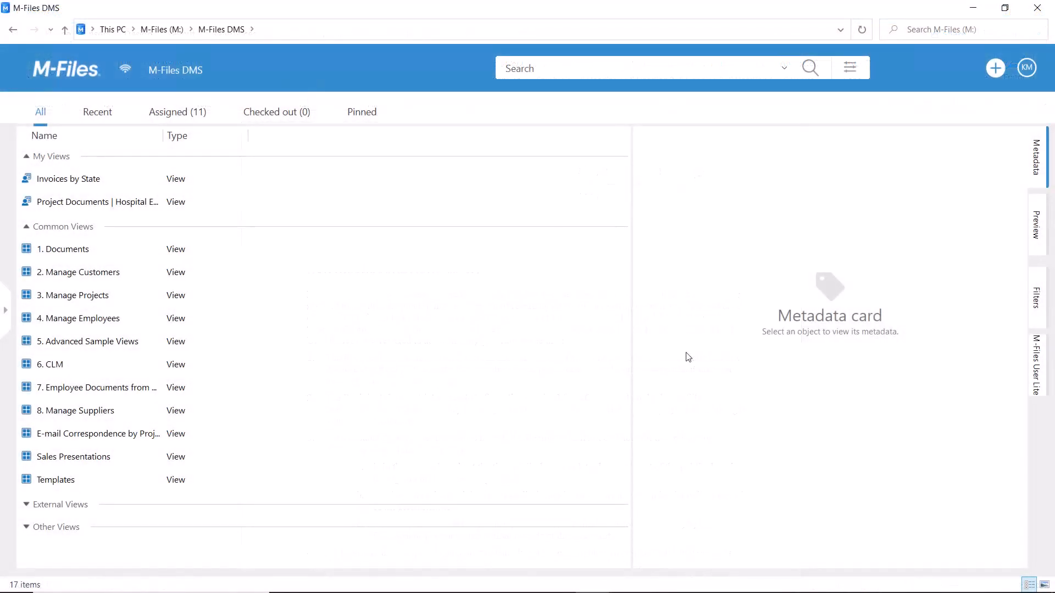
# In M-Files, start a new document of class Memo from the blank Microsoft Word Document (.docx) template
pyautogui.click(994, 69)
pyautogui.click(952, 132)
pyautogui.write('memo')
pyautogui.click(526, 197)
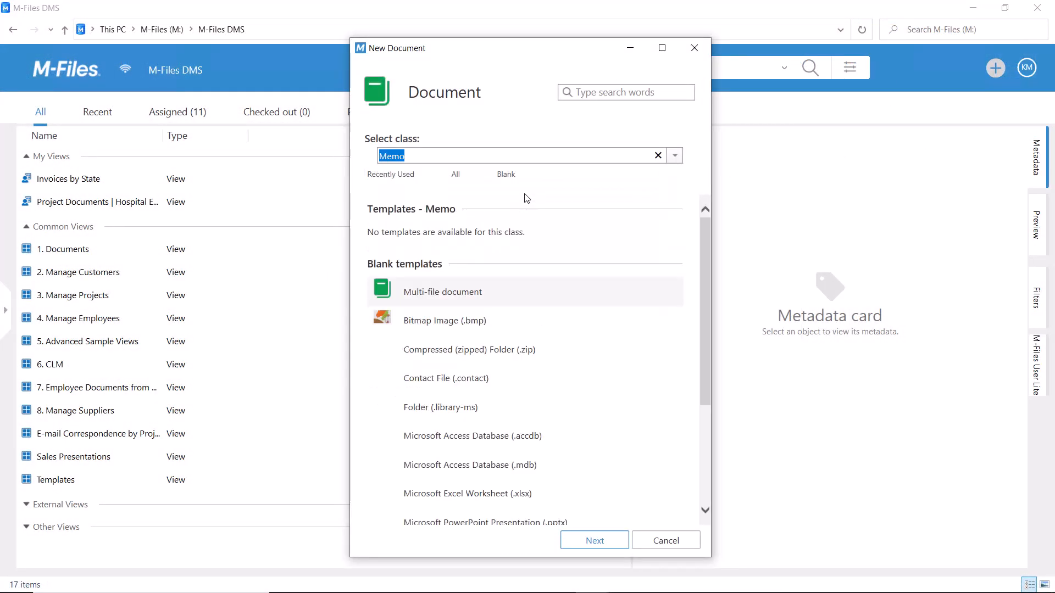
pyautogui.scroll(-3, 581, 353)
pyautogui.click(533, 409)
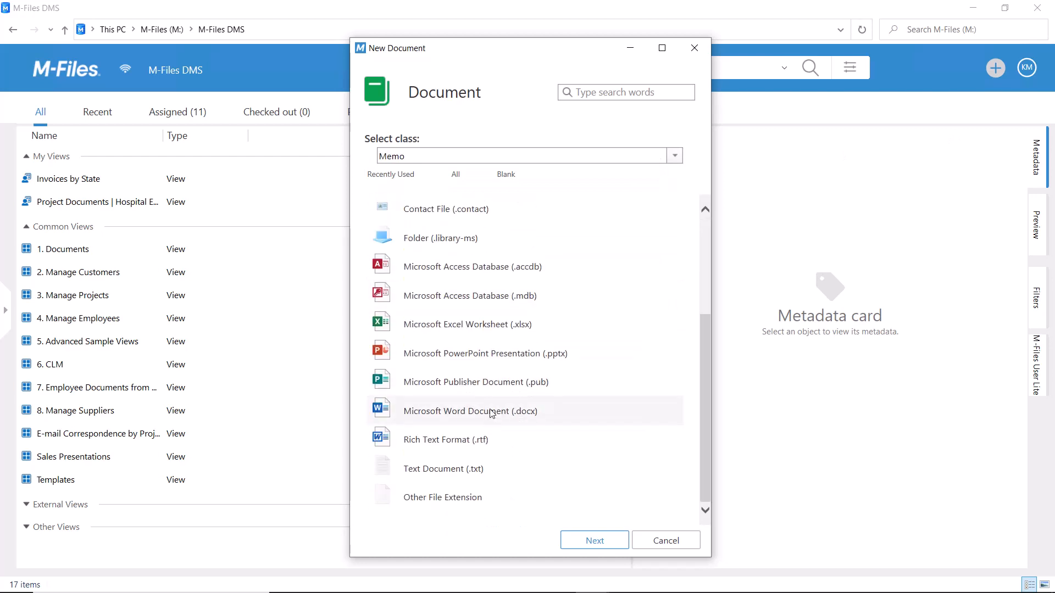
pyautogui.click(607, 540)
# Name the document "Project Meeting Memo" and set its meeting type to Project meeting
pyautogui.write('Pr')
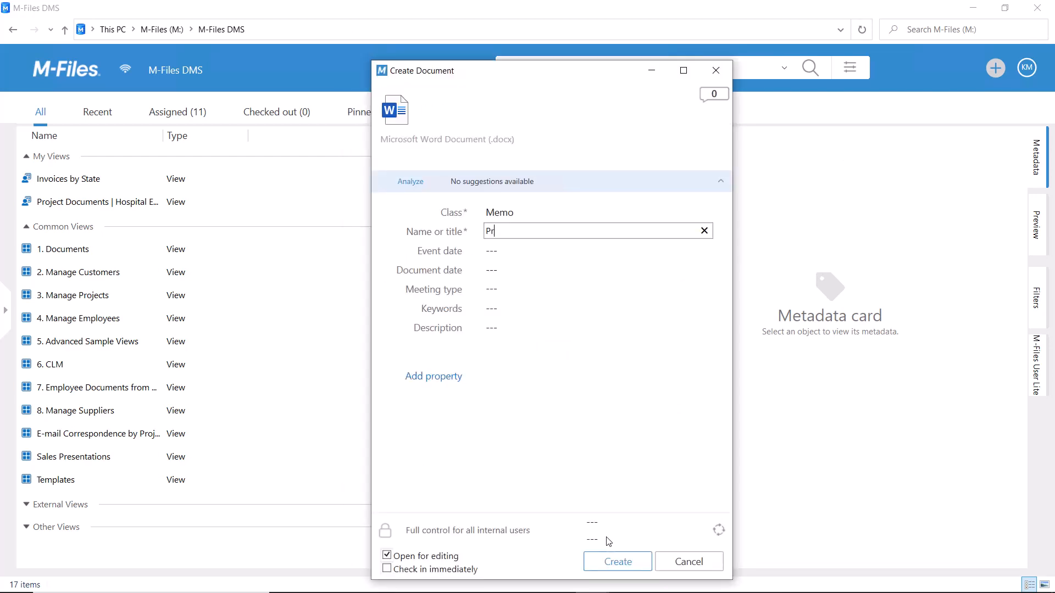
pyautogui.write('oject Meeting Memo')
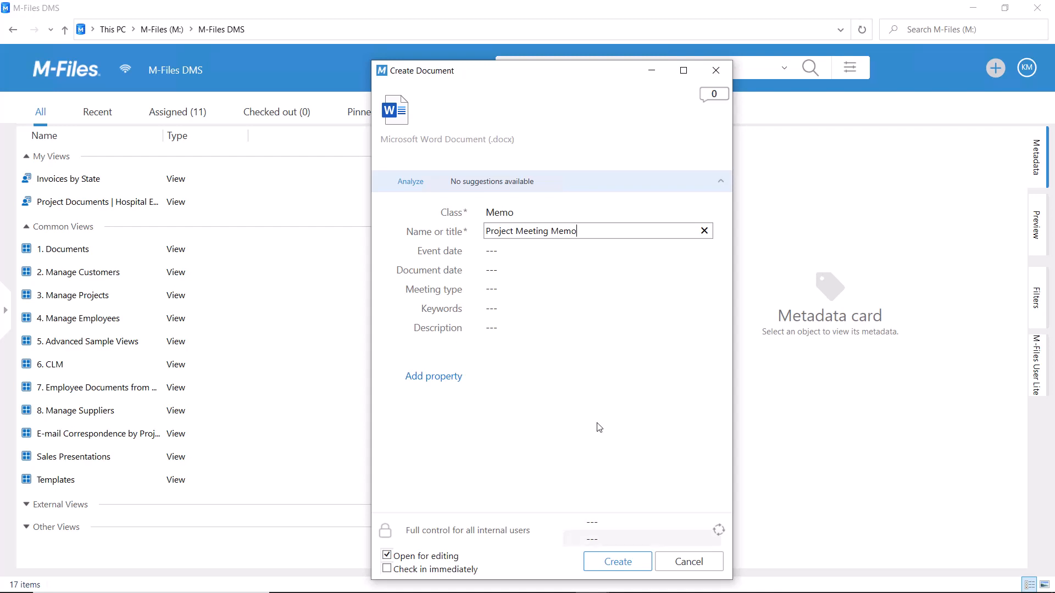
pyautogui.click(540, 290)
pyautogui.write('proje')
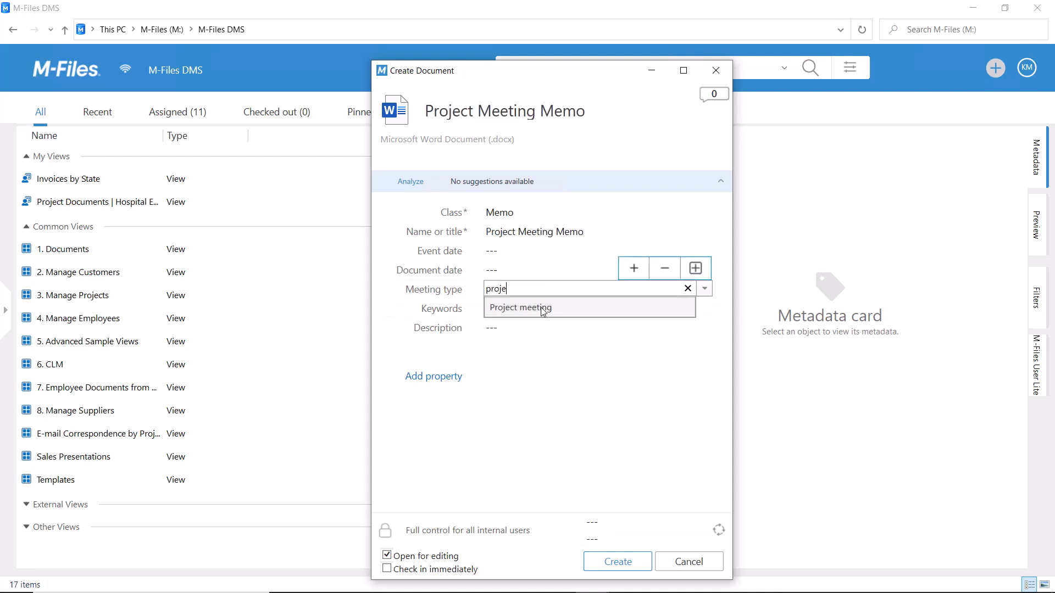
pyautogui.click(540, 307)
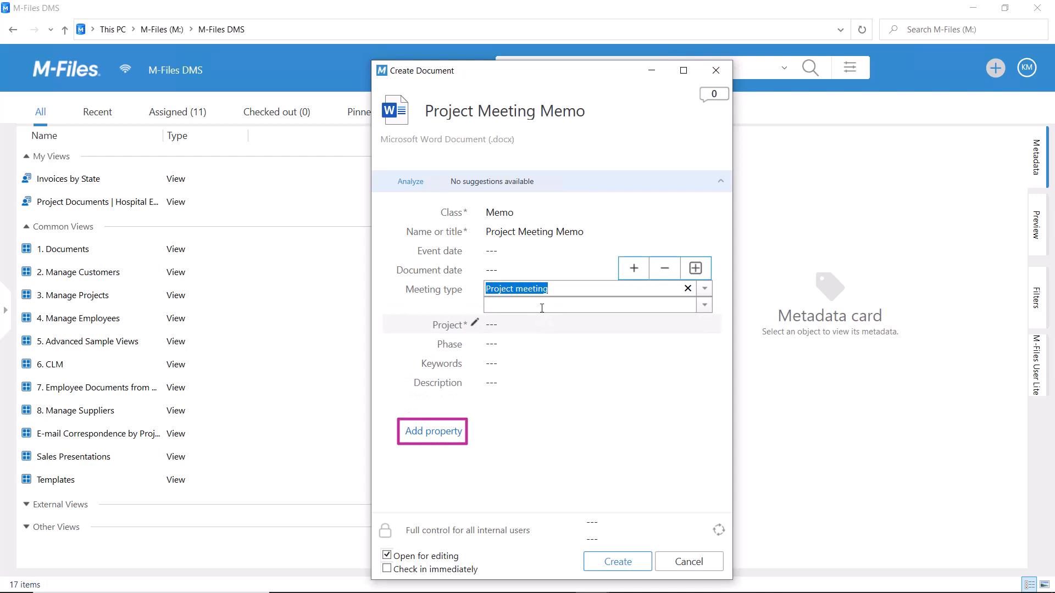
# Add the Is template property, enable it, and create the memo document for editing
pyautogui.click(437, 435)
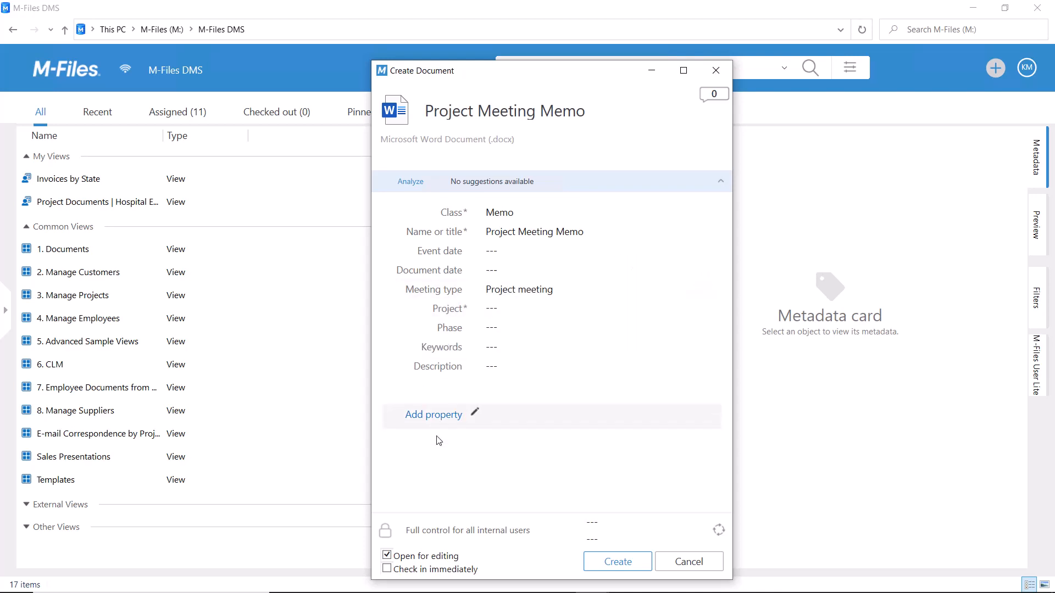
pyautogui.write('is')
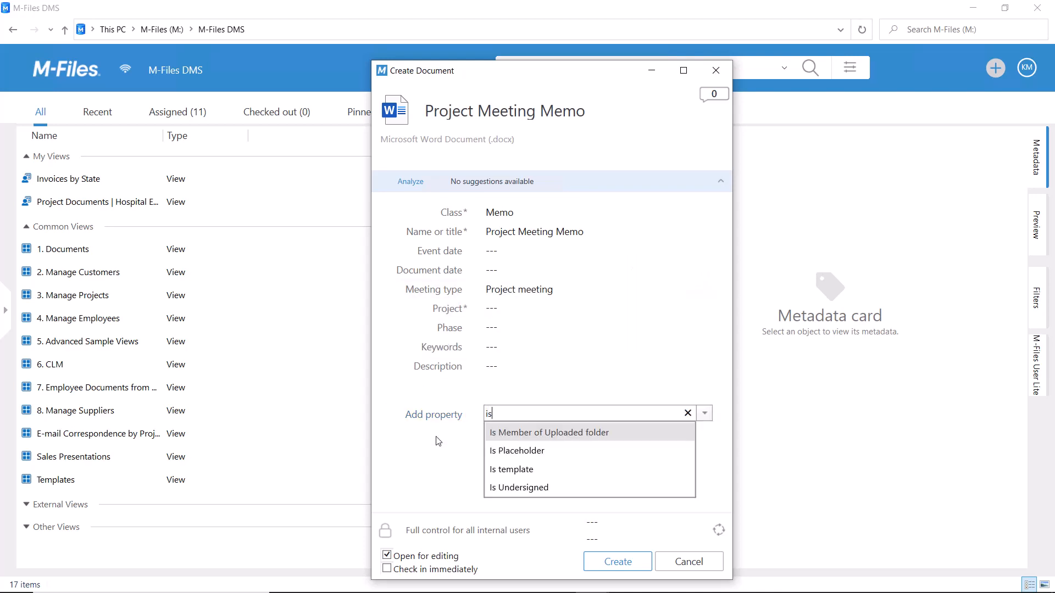
pyautogui.click(531, 475)
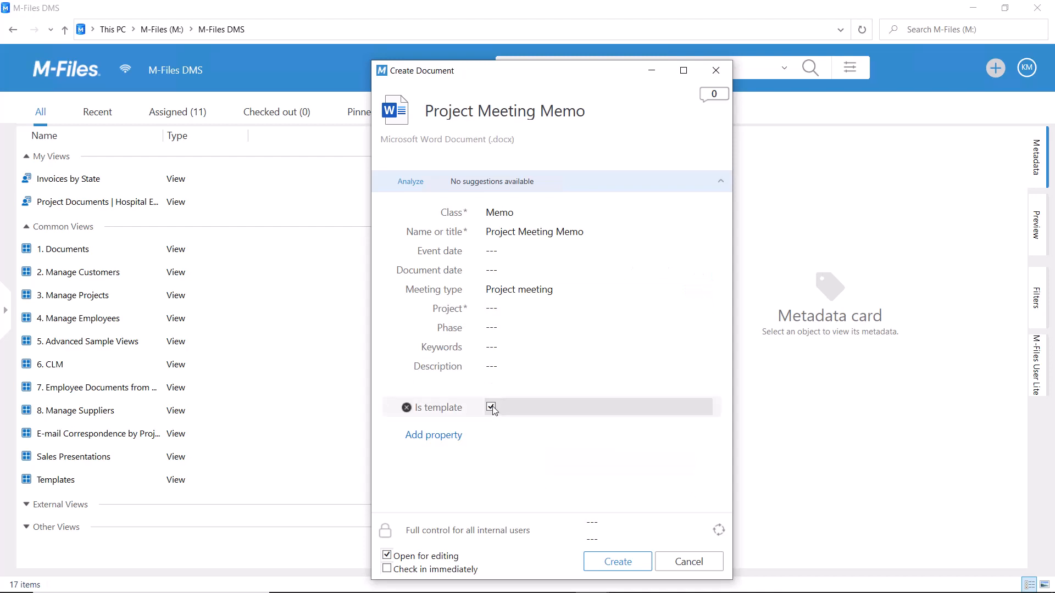
pyautogui.click(638, 563)
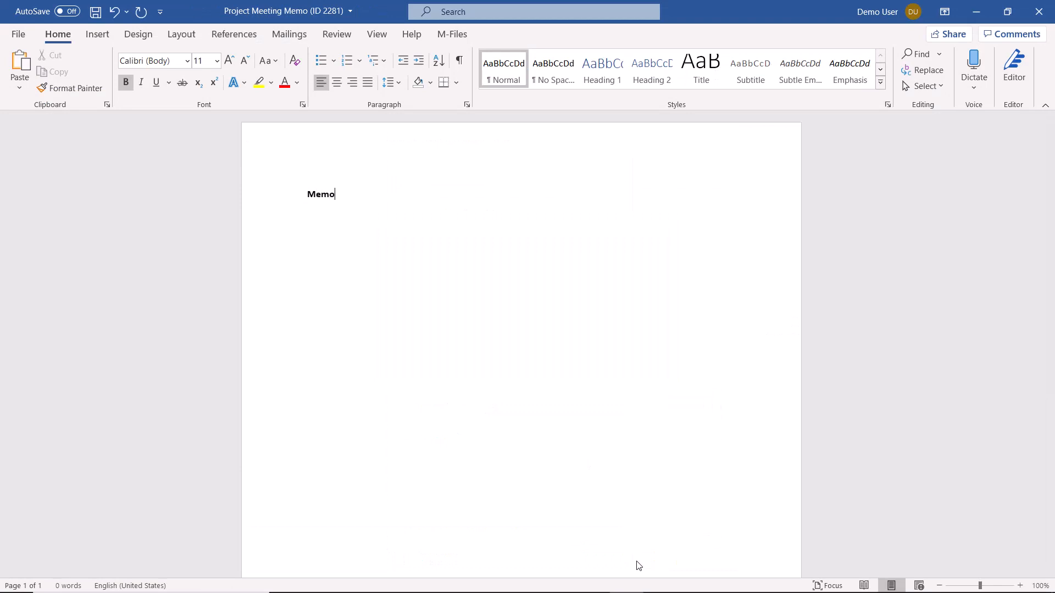
# Add the lines "Topic 1", "Topic 2" and "Agreed Action Points" below the Memo heading
pyautogui.press('Return')
pyautogui.write('Topic 1 ')
pyautogui.write('Topic 2')
pyautogui.press('Return')
pyautogui.write('Agreed Action Points')
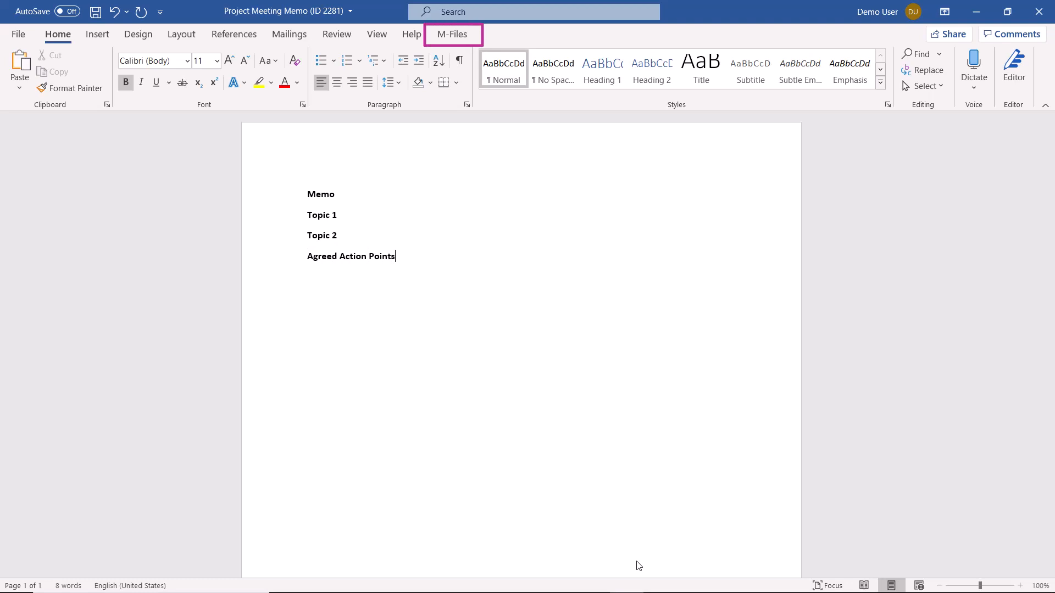
# Insert the M-Files property Meeting type on a new line directly below the Memo heading
pyautogui.click(453, 34)
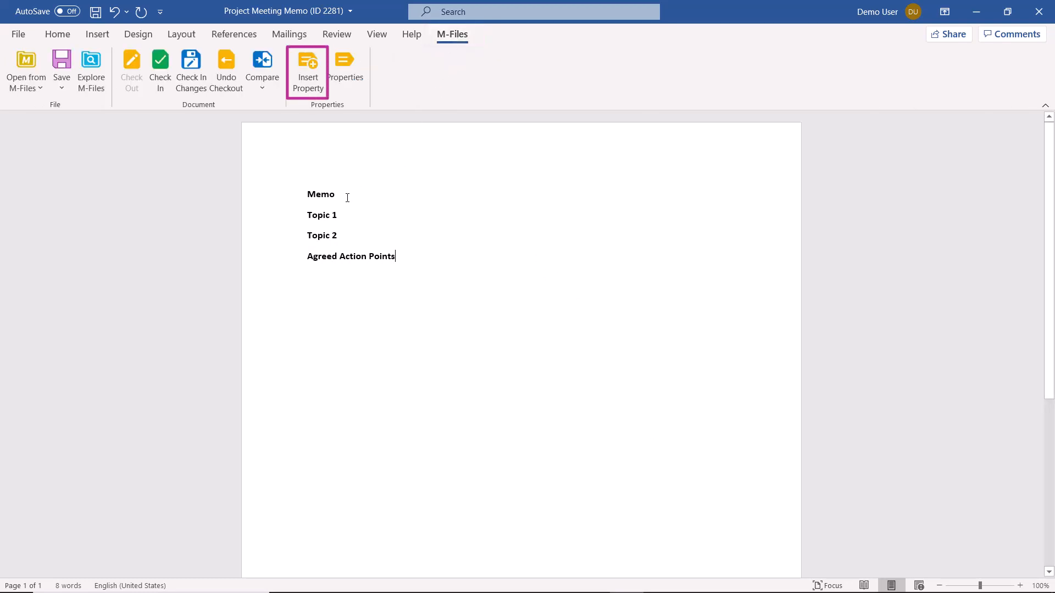
pyautogui.press('Return')
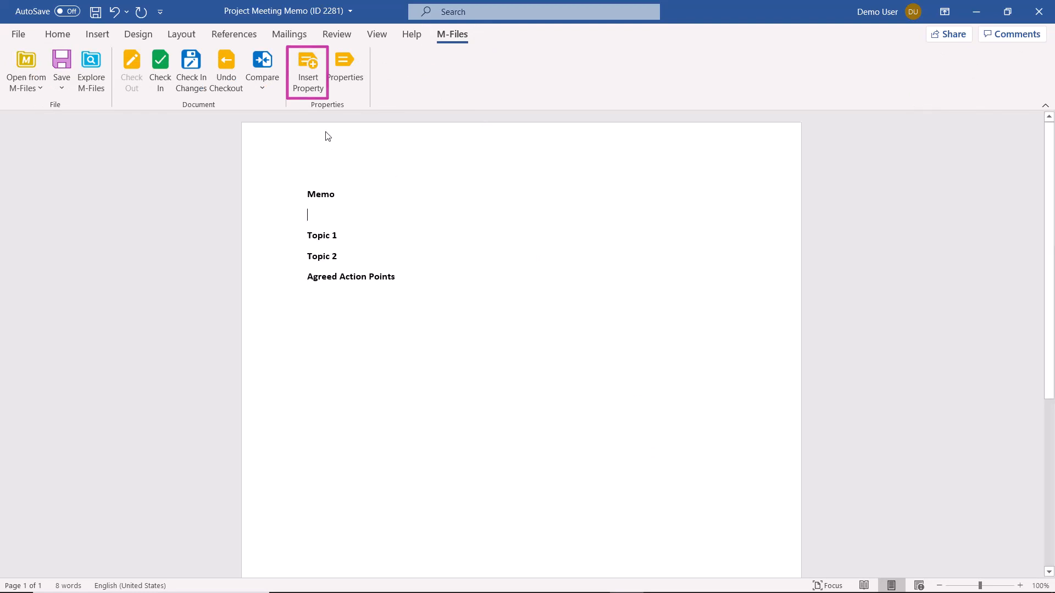
pyautogui.click(312, 68)
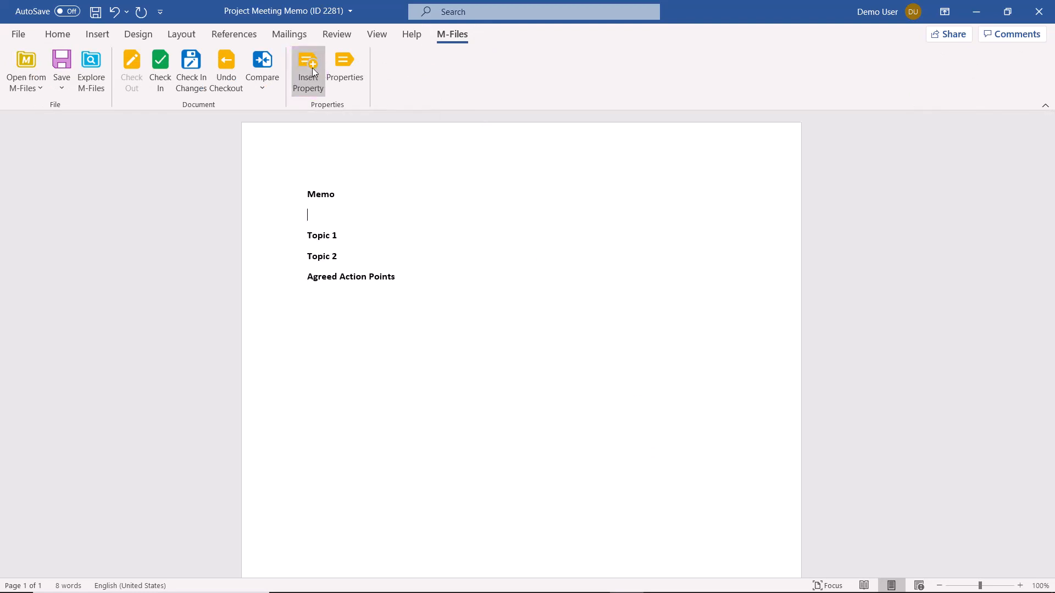
pyautogui.click(454, 329)
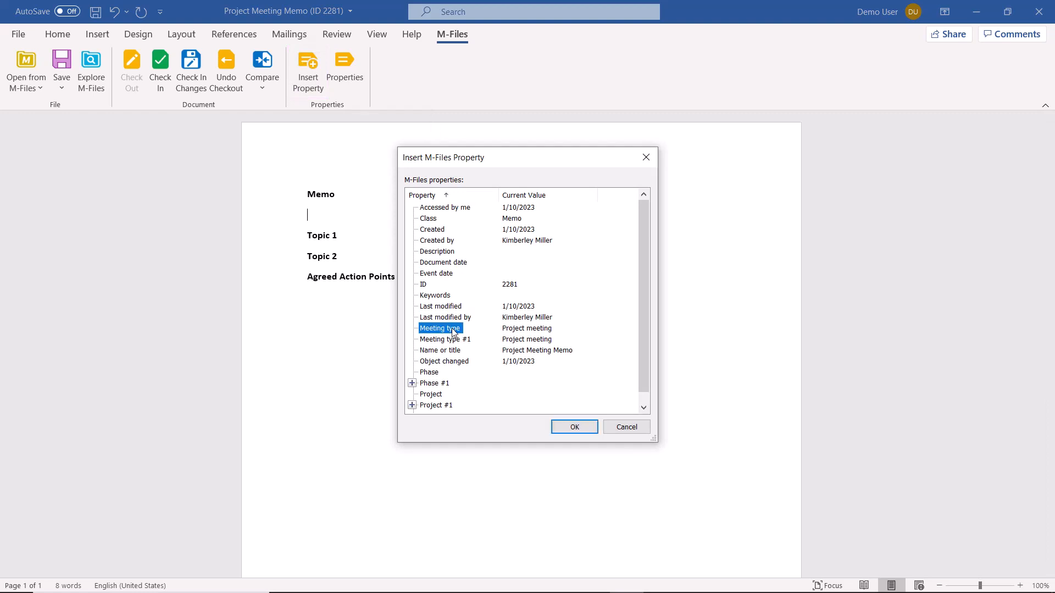
pyautogui.click(574, 427)
# Insert the M-Files property Event date on a new line below the meeting type
pyautogui.press('Return')
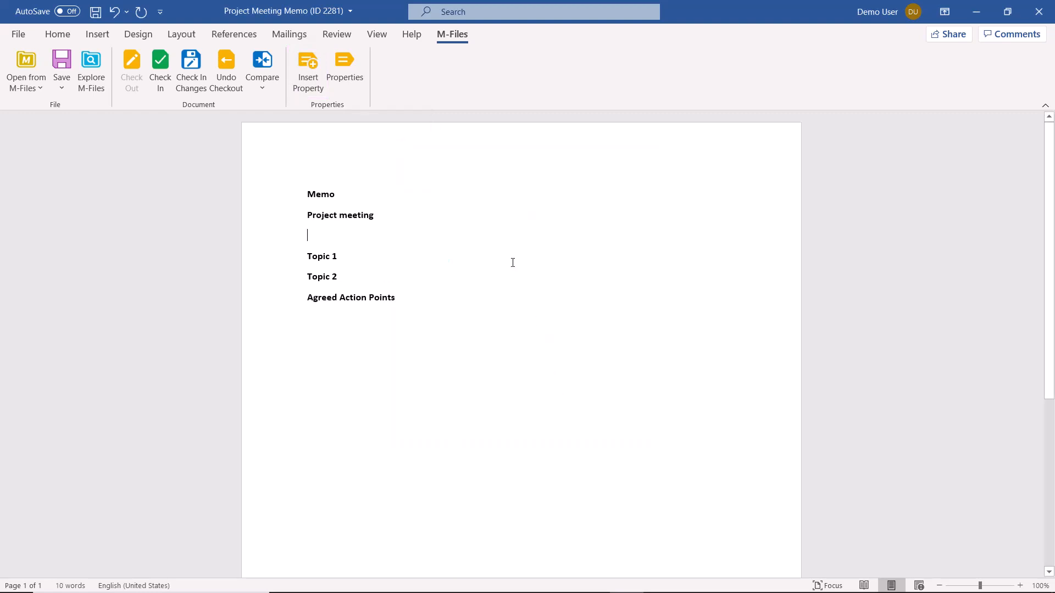
pyautogui.click(308, 80)
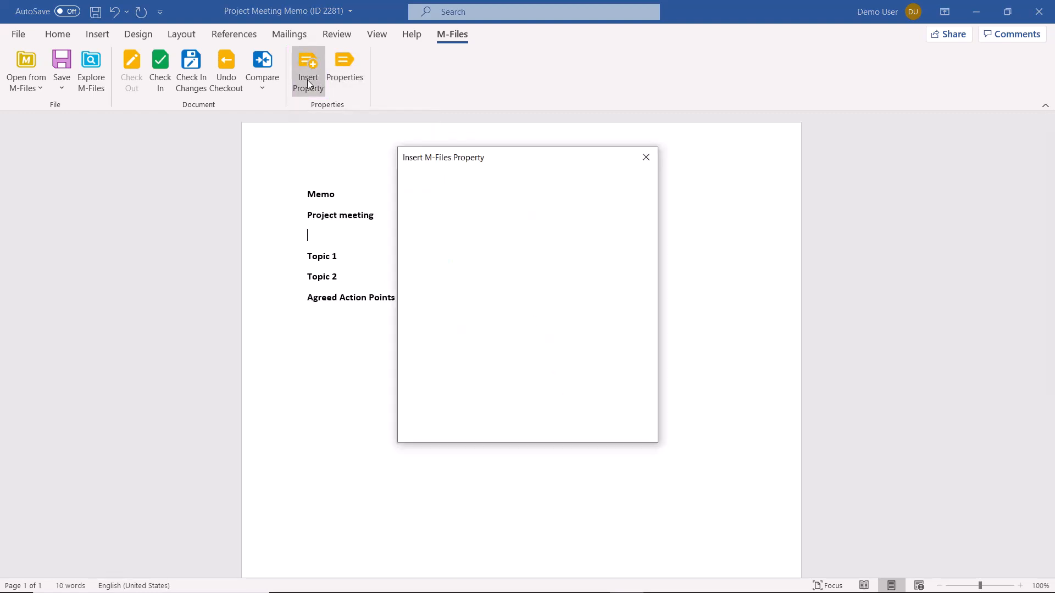
pyautogui.click(448, 274)
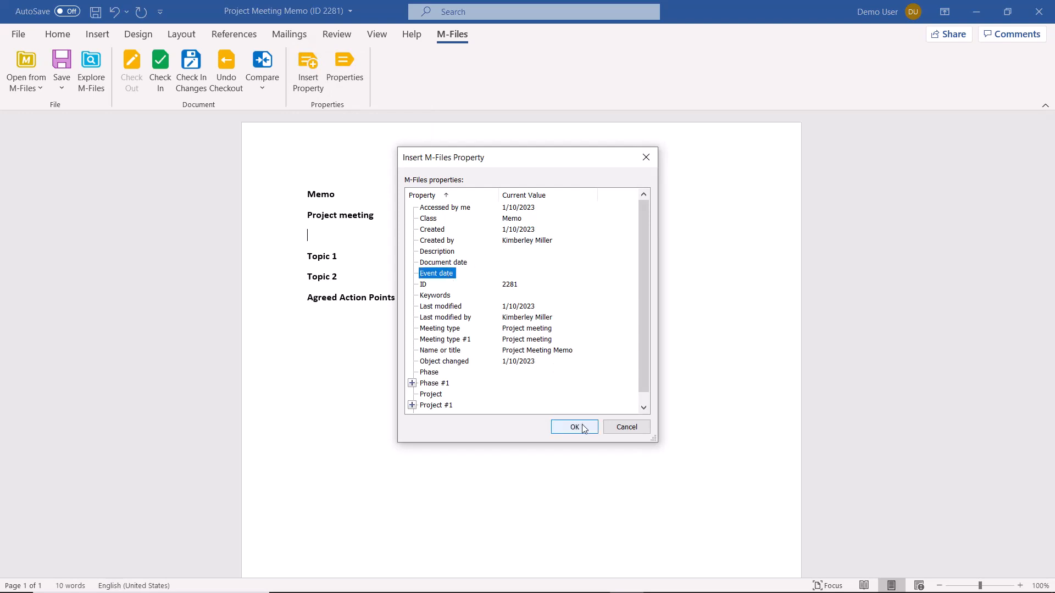
pyautogui.click(574, 427)
# Insert the M-Files property Project #1 on a new line below the event date
pyautogui.press('Return')
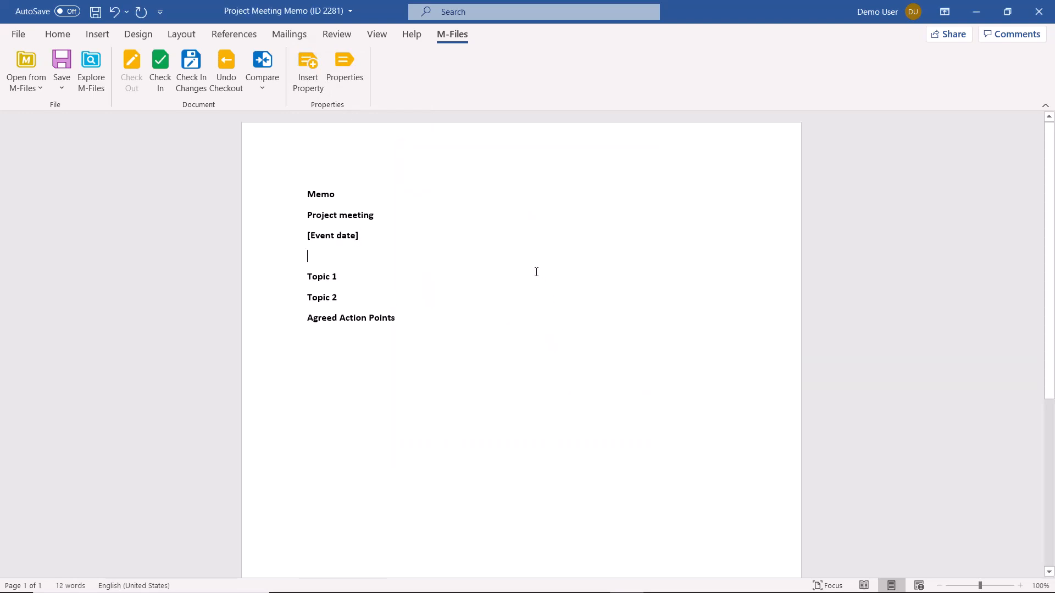
pyautogui.click(308, 78)
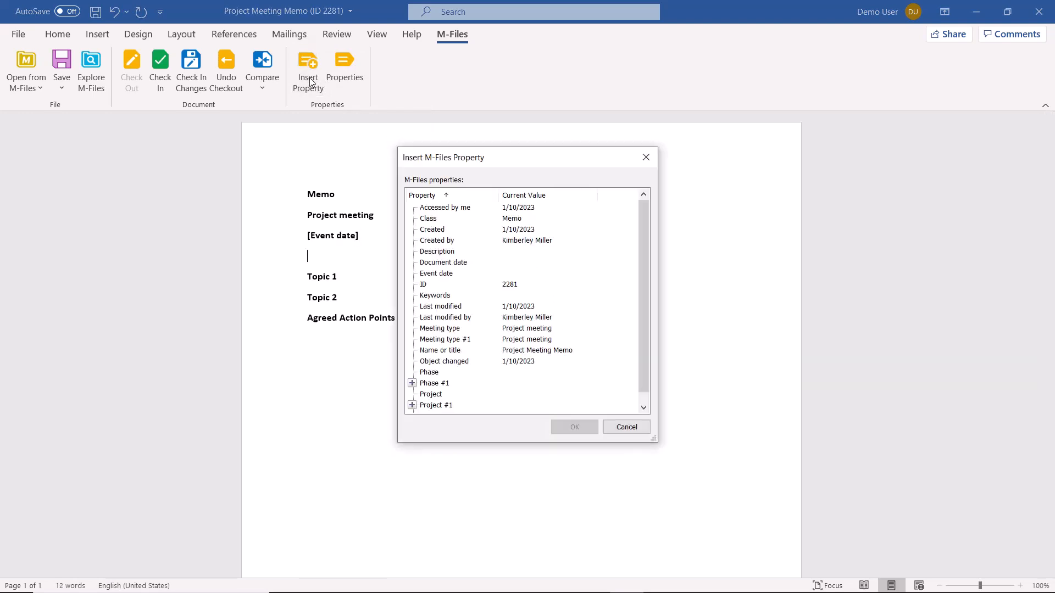
pyautogui.click(440, 405)
pyautogui.click(574, 427)
# Insert the Contact person property nested under Project #1 on a new line below the project
pyautogui.press('Return')
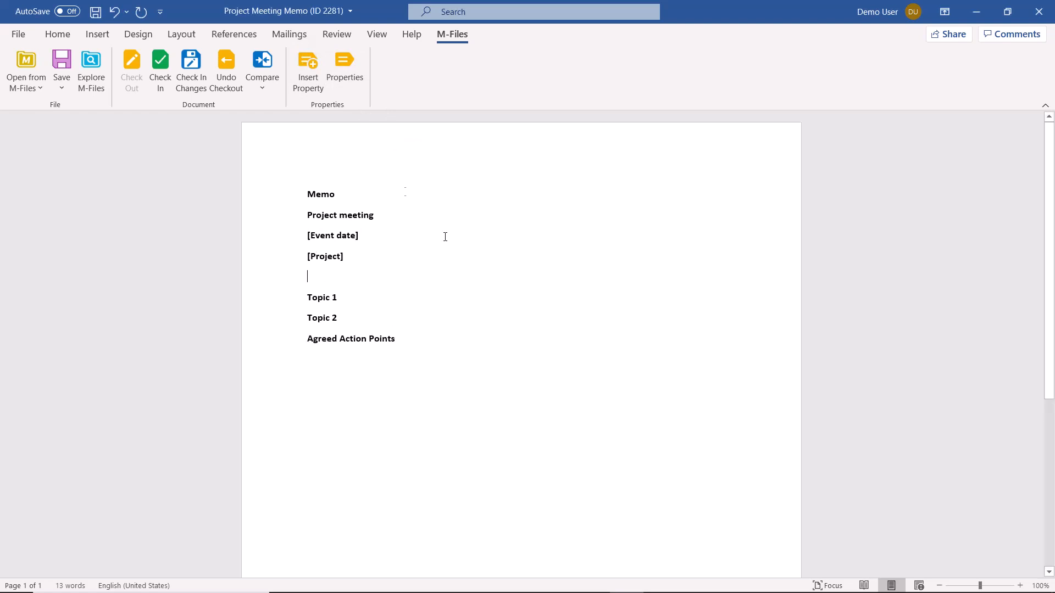
pyautogui.click(315, 78)
pyautogui.scroll(-1, 415, 395)
pyautogui.click(412, 395)
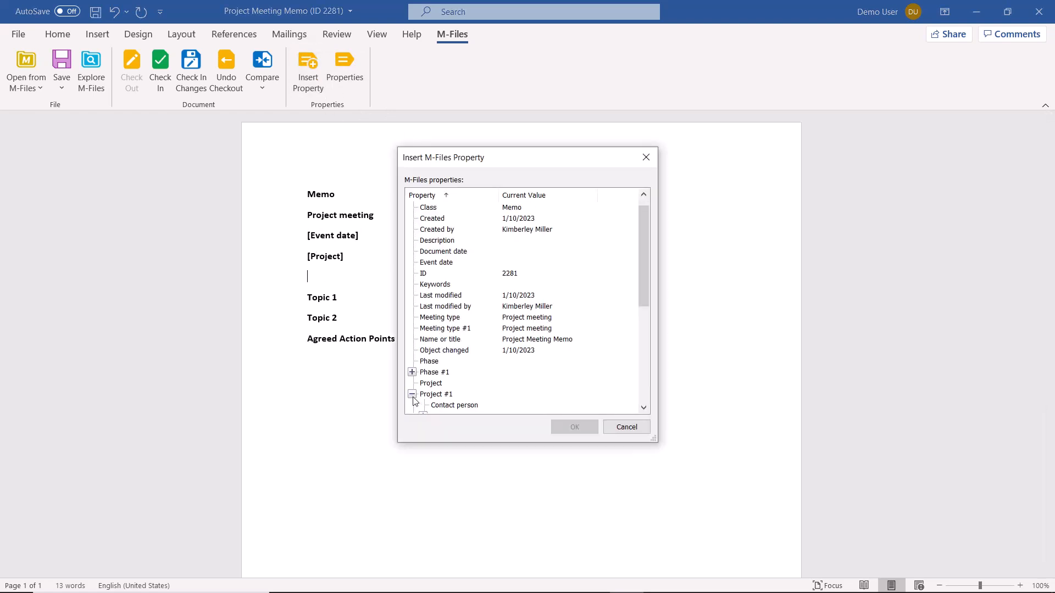
pyautogui.click(456, 406)
pyautogui.click(569, 428)
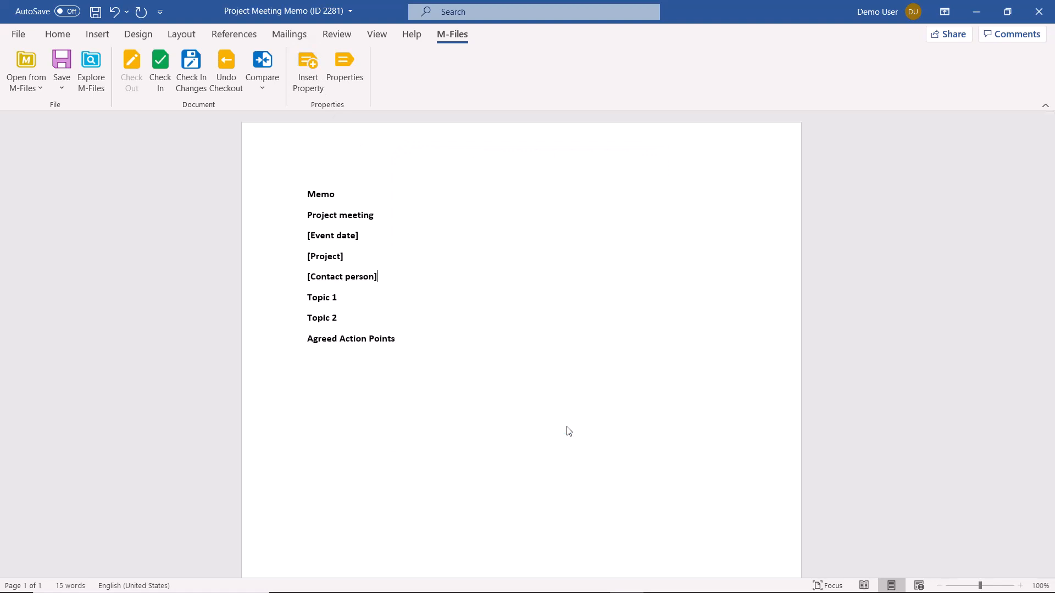
# Save and close the Project Meeting Memo template, checking it in to the vault
pyautogui.hotkey('ctrl', 's')
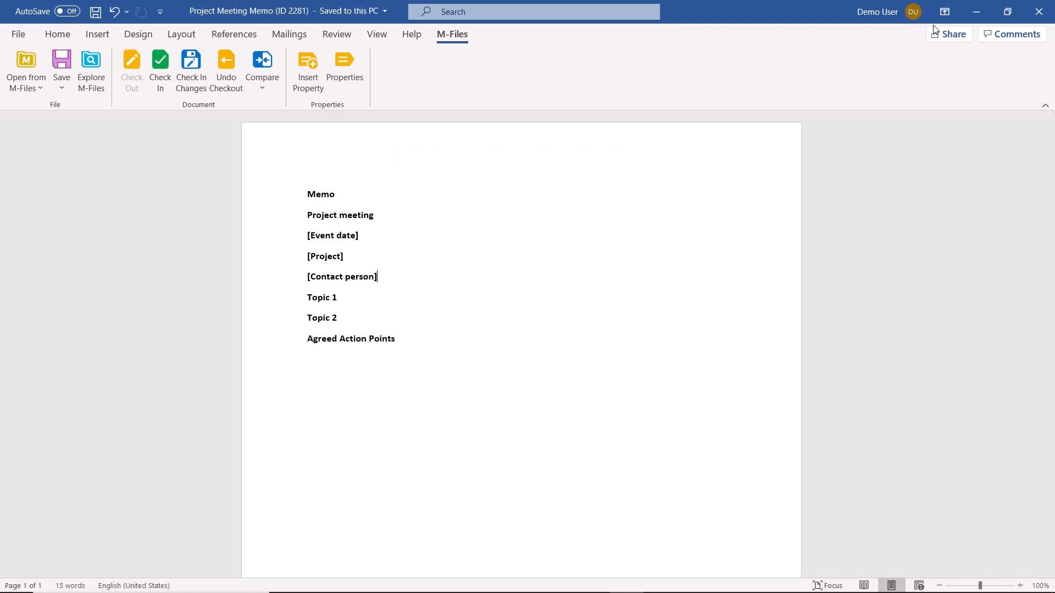
pyautogui.click(1039, 12)
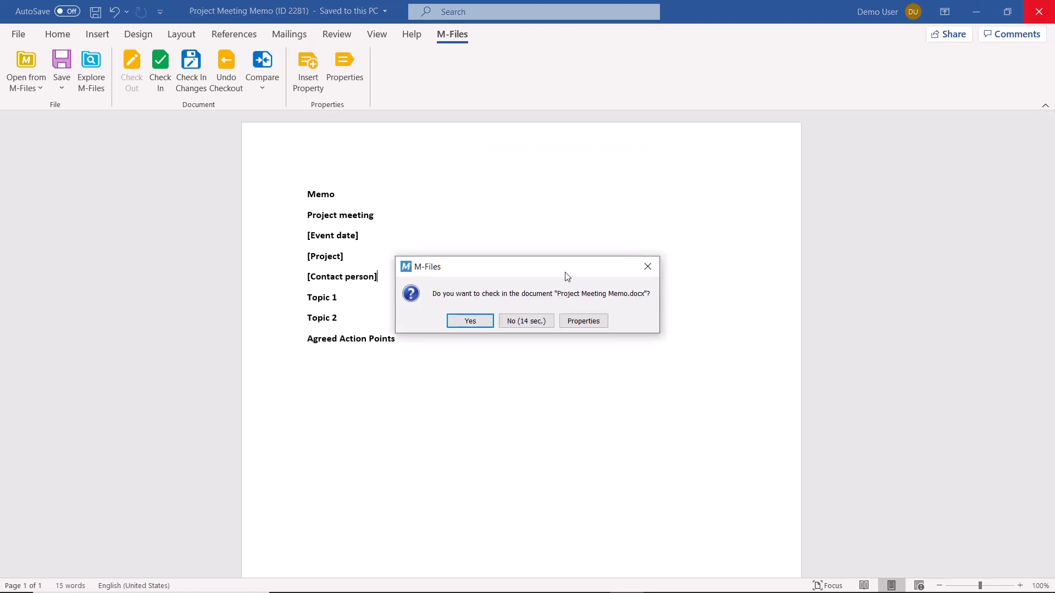
pyautogui.click(472, 322)
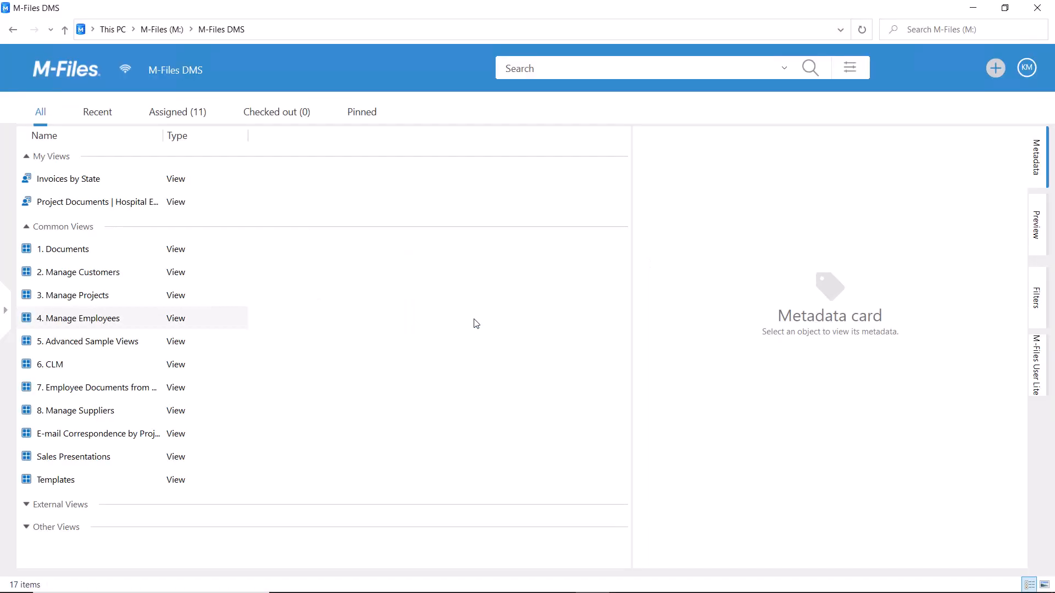
# Start a new document of class Memo based on the Project Meeting Memo.docx template
pyautogui.click(993, 71)
pyautogui.click(929, 130)
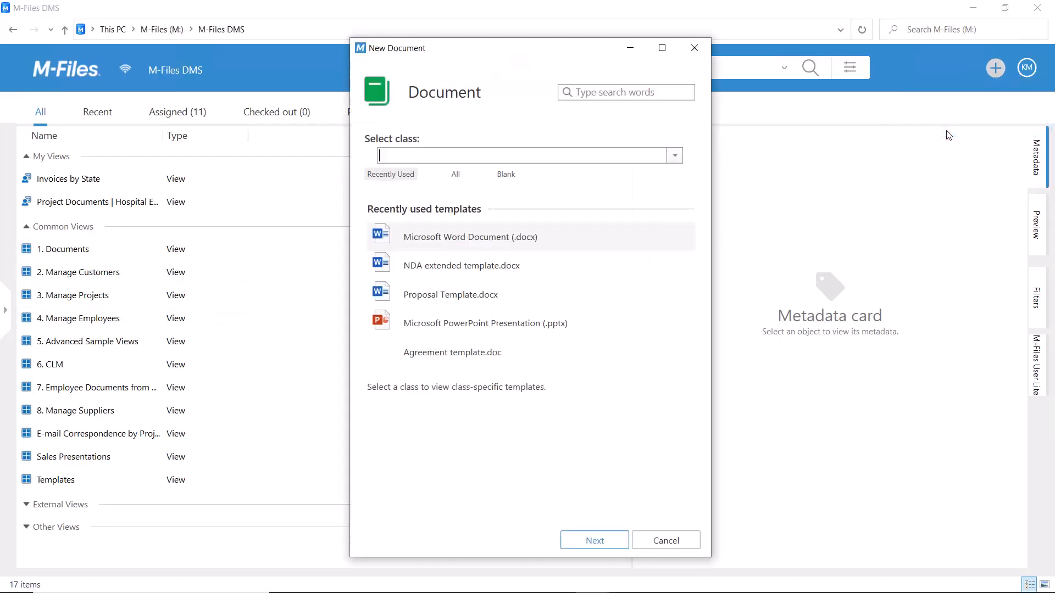
pyautogui.write('memo')
pyautogui.click(527, 200)
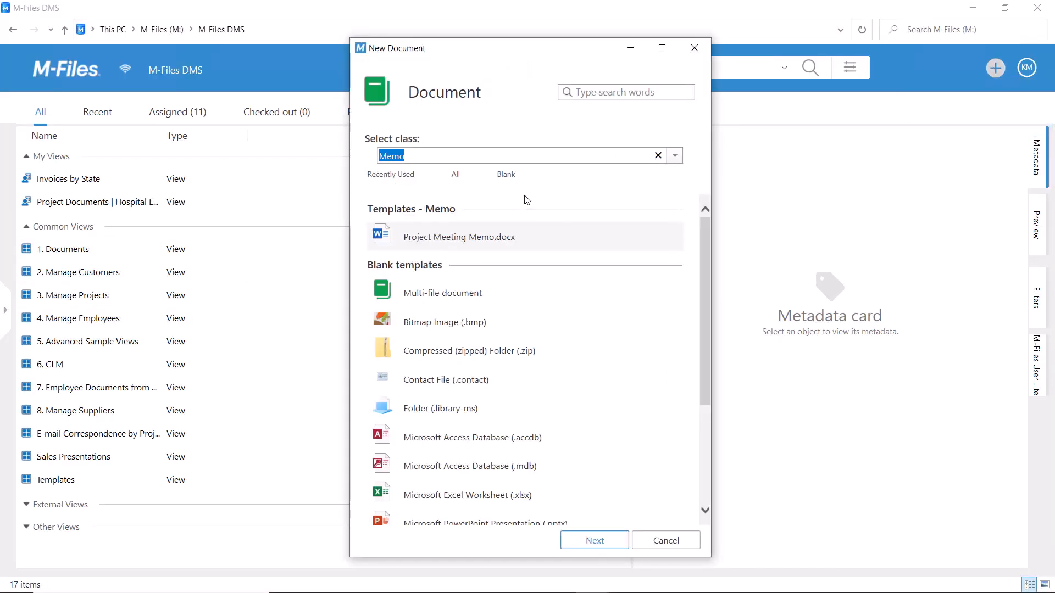
pyautogui.click(512, 237)
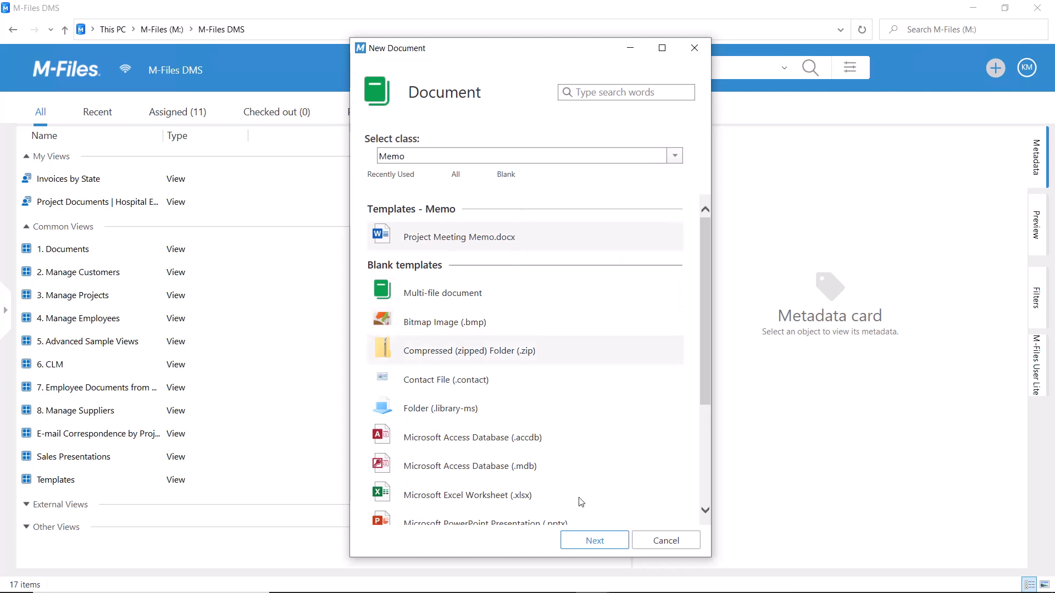
pyautogui.click(592, 538)
# Name the document "Weekly project meeting memo" and set both its event date and document date to today, 1/10/2023
pyautogui.write('W')
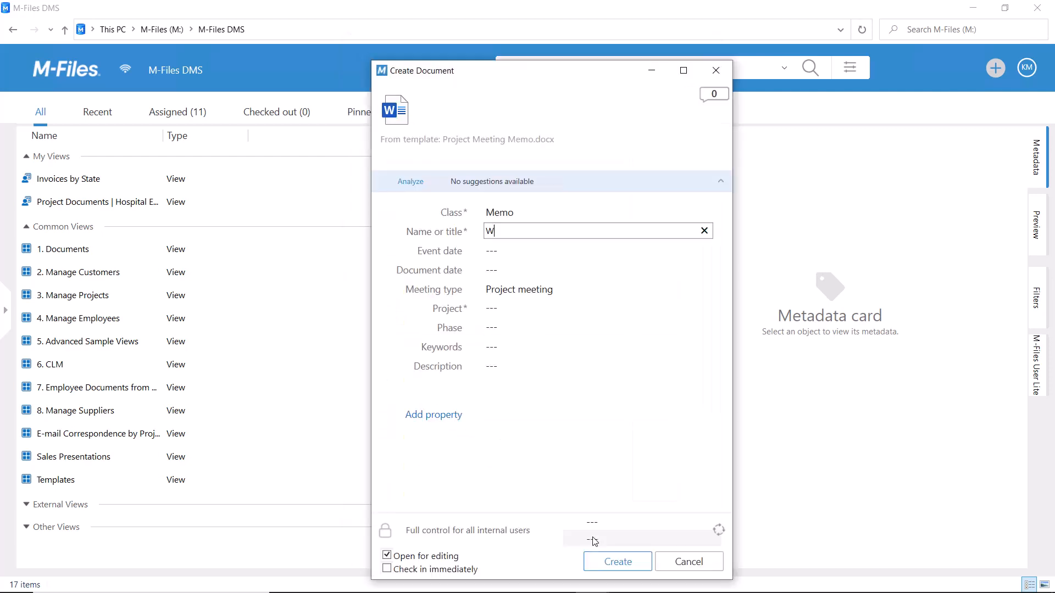
pyautogui.write('eekly project meeting memo')
pyautogui.click(537, 250)
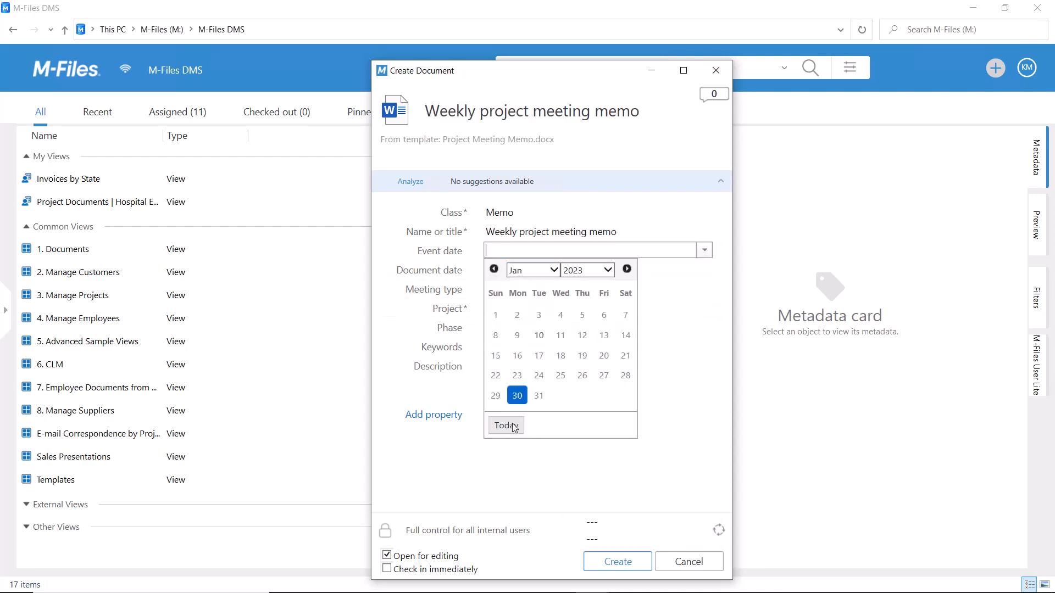
pyautogui.click(504, 425)
pyautogui.click(549, 270)
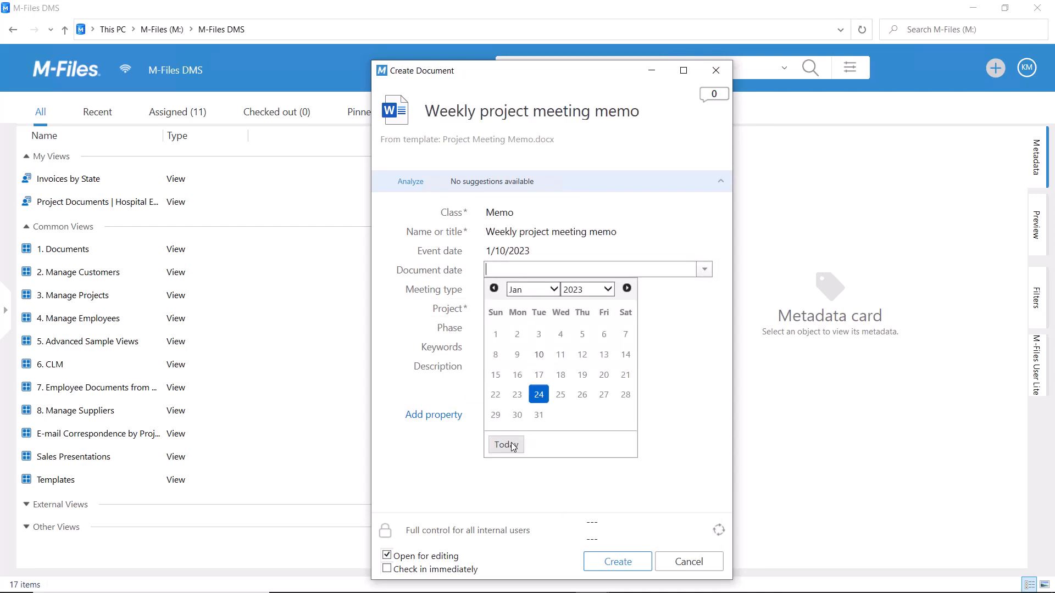
pyautogui.click(506, 445)
# Assign the memo to the project Redesign of ESTT Marketing Material and create the document
pyautogui.click(539, 308)
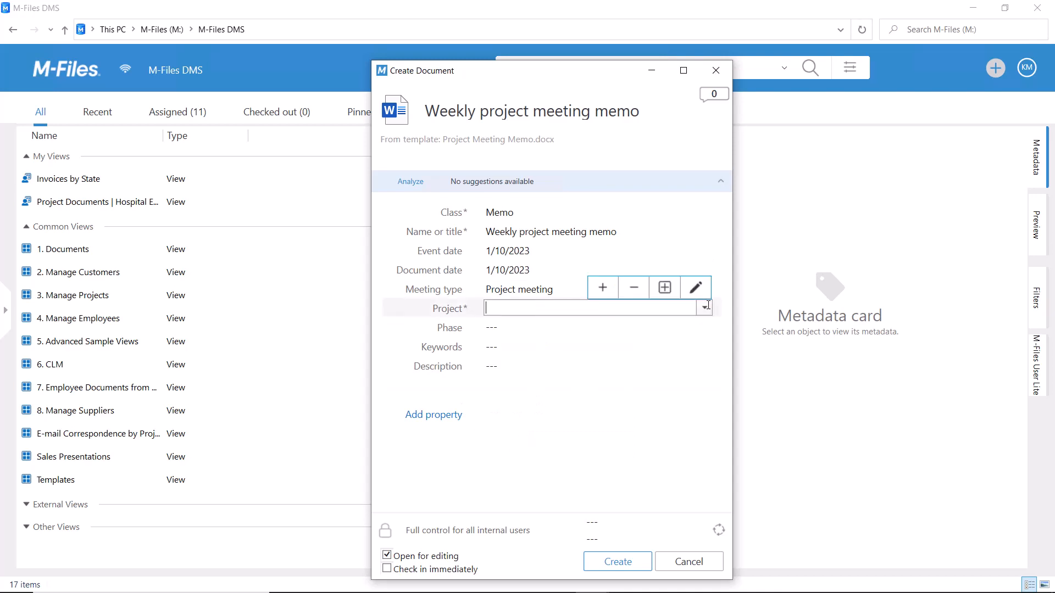
pyautogui.click(705, 307)
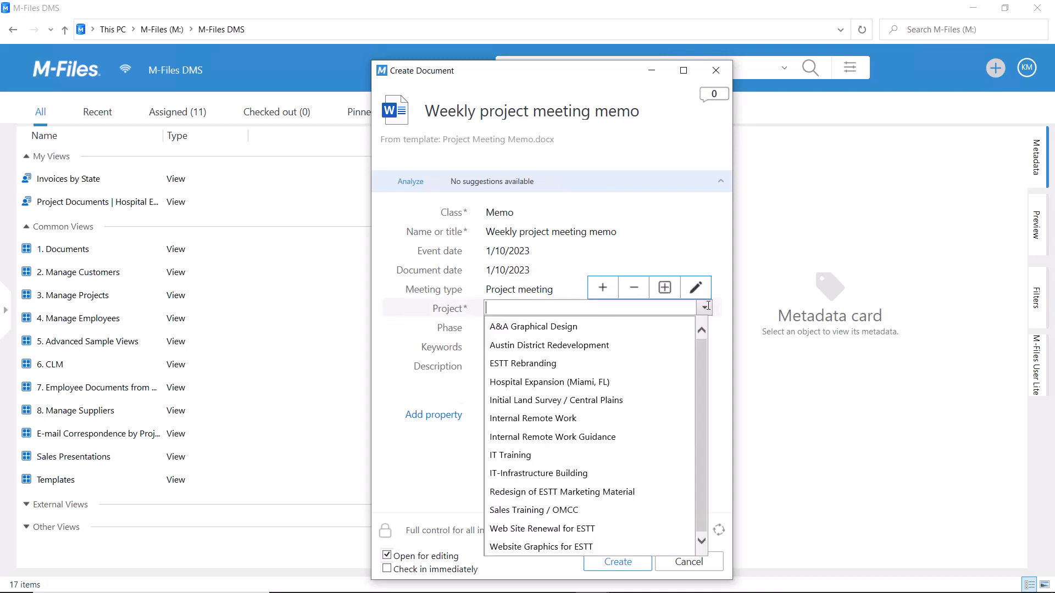
pyautogui.click(589, 492)
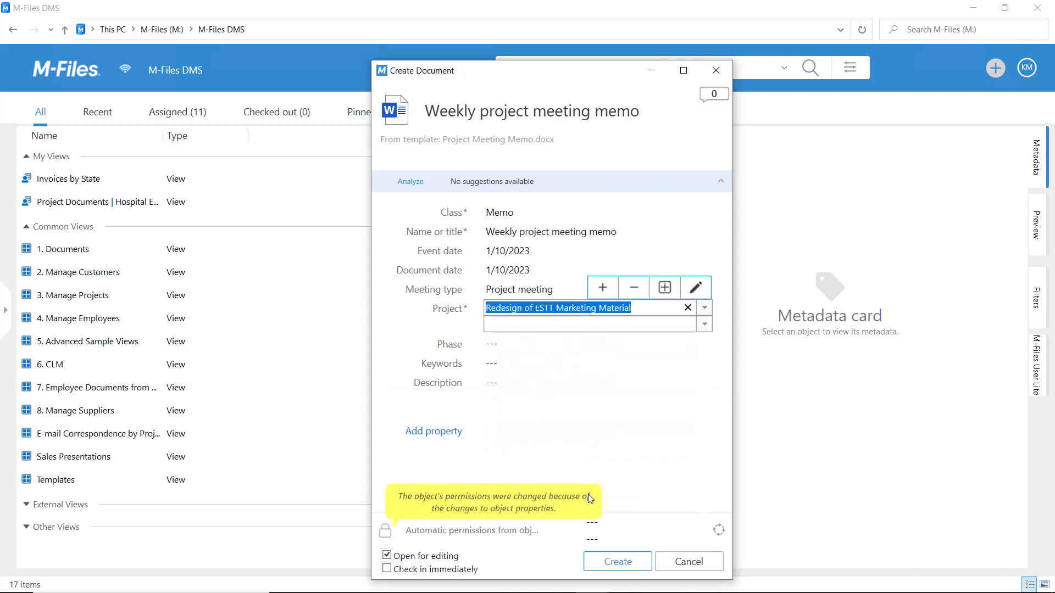
pyautogui.click(631, 563)
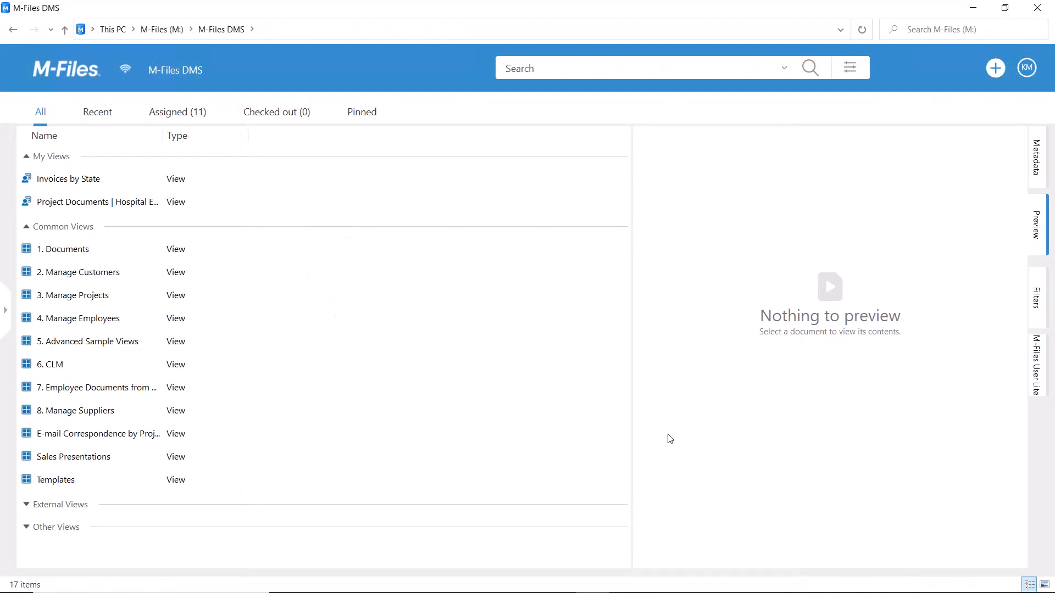
# Open the Templates view in the M-Files DMS vault
pyautogui.doubleClick(87, 478)
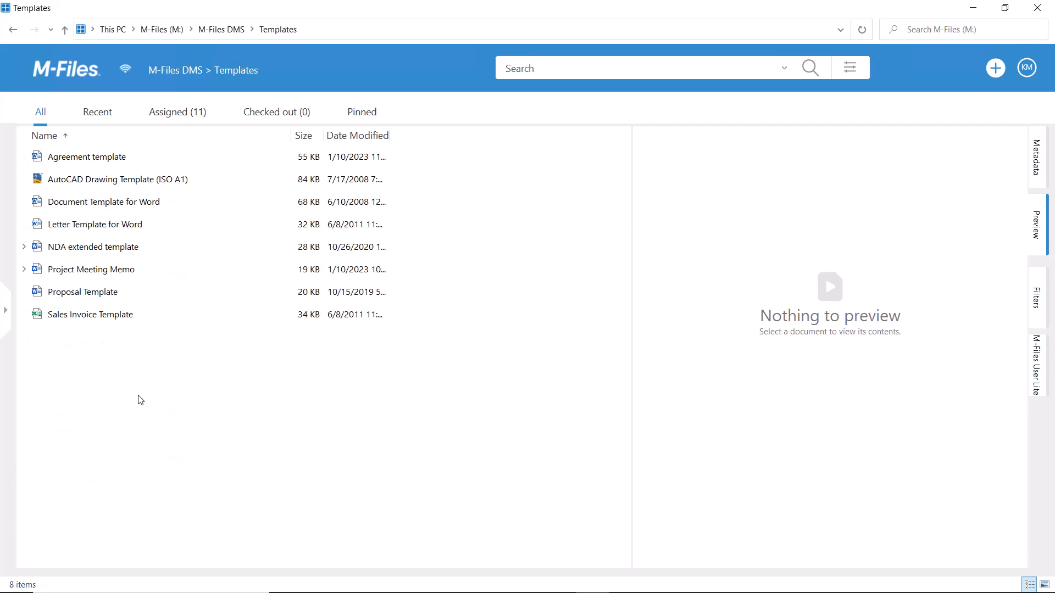
pyautogui.doubleClick(174, 159)
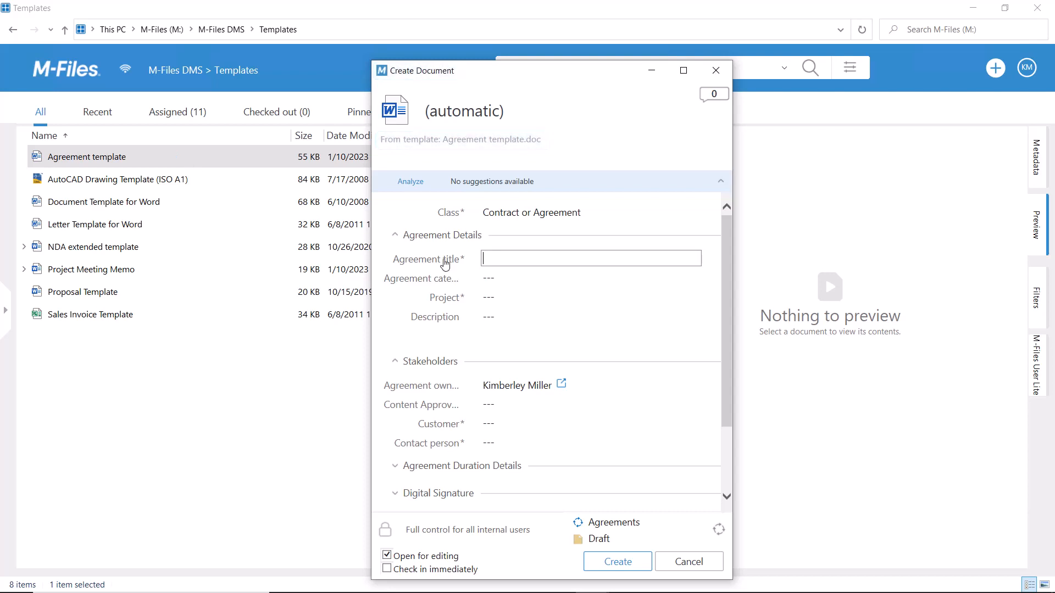
pyautogui.click(683, 567)
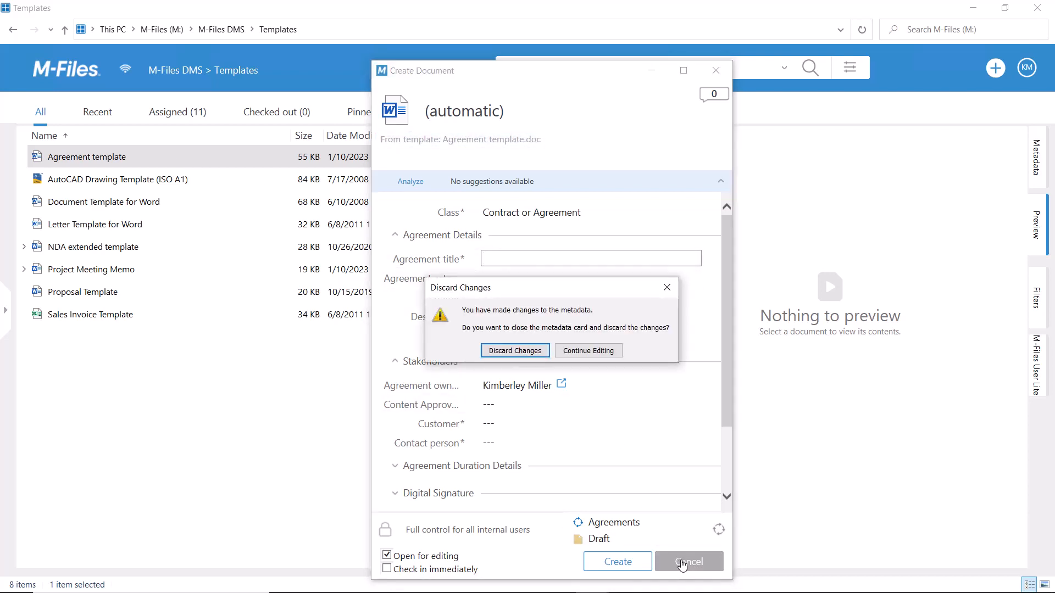
pyautogui.click(530, 352)
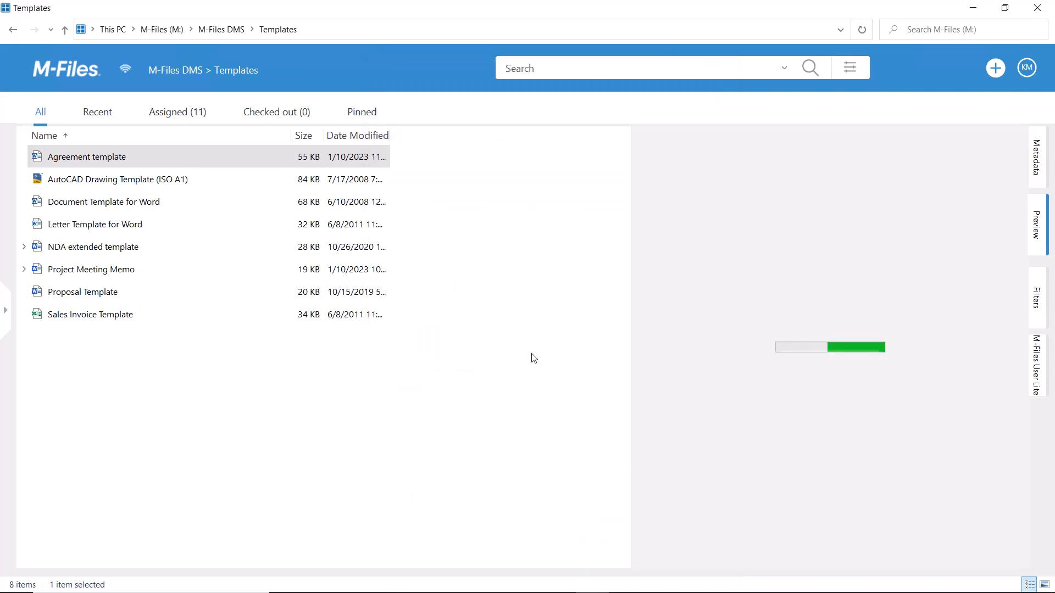
# Open the Agreement template file itself and check it out for editing
pyautogui.rightClick(113, 158)
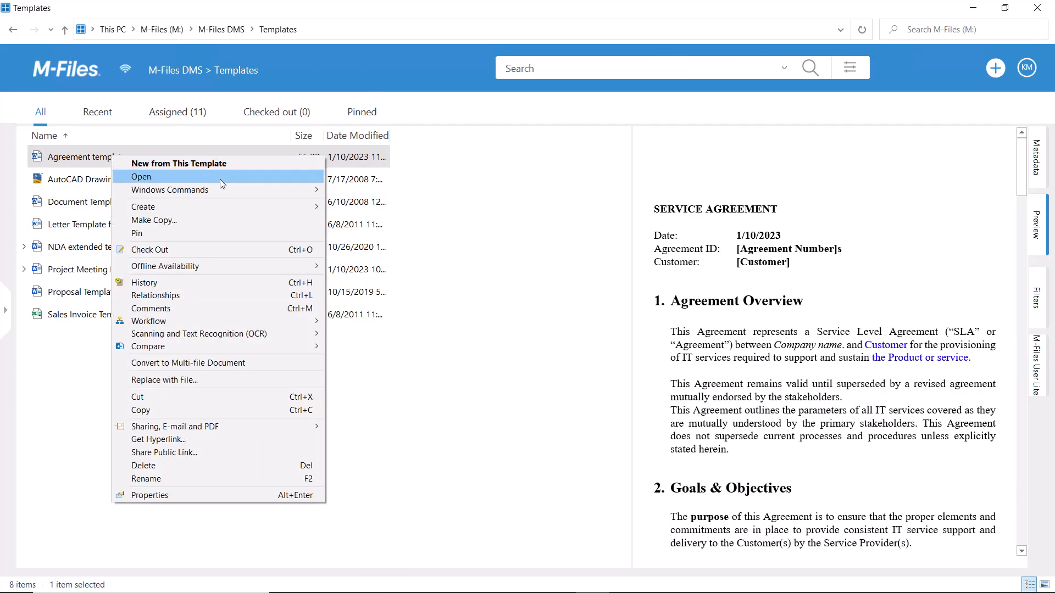
pyautogui.click(220, 179)
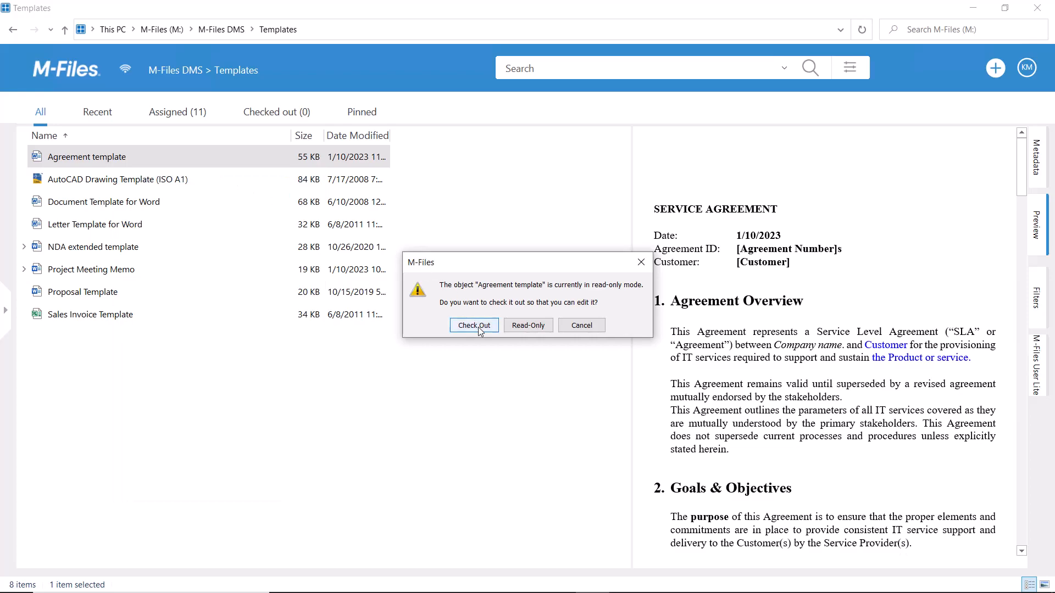
pyautogui.click(475, 326)
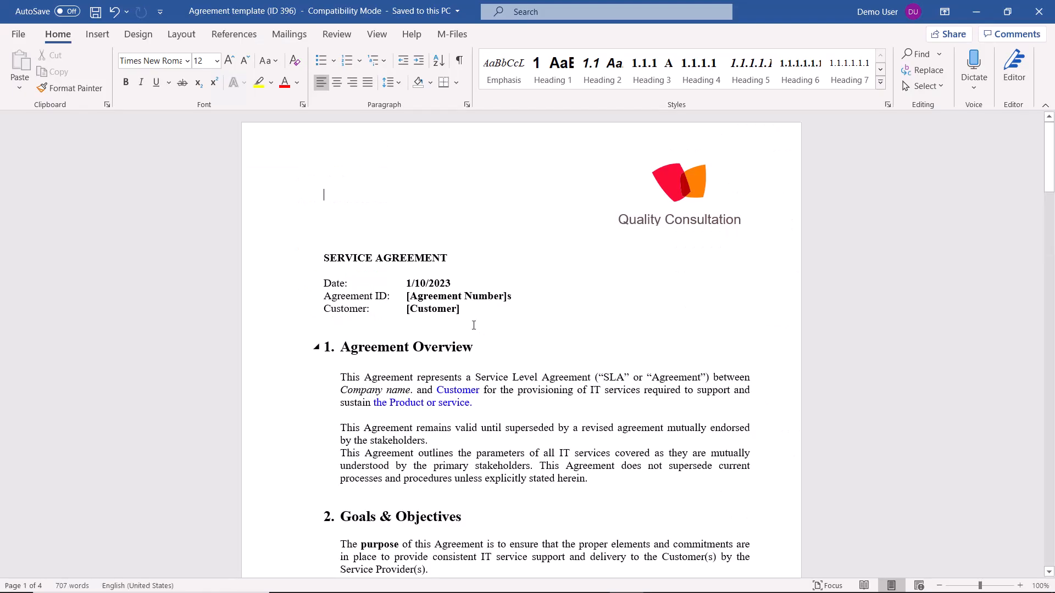
# Add a "Project:" line below the Customer line and insert the M-Files property Project #1 as its value
pyautogui.click(332, 319)
pyautogui.write('Project:')
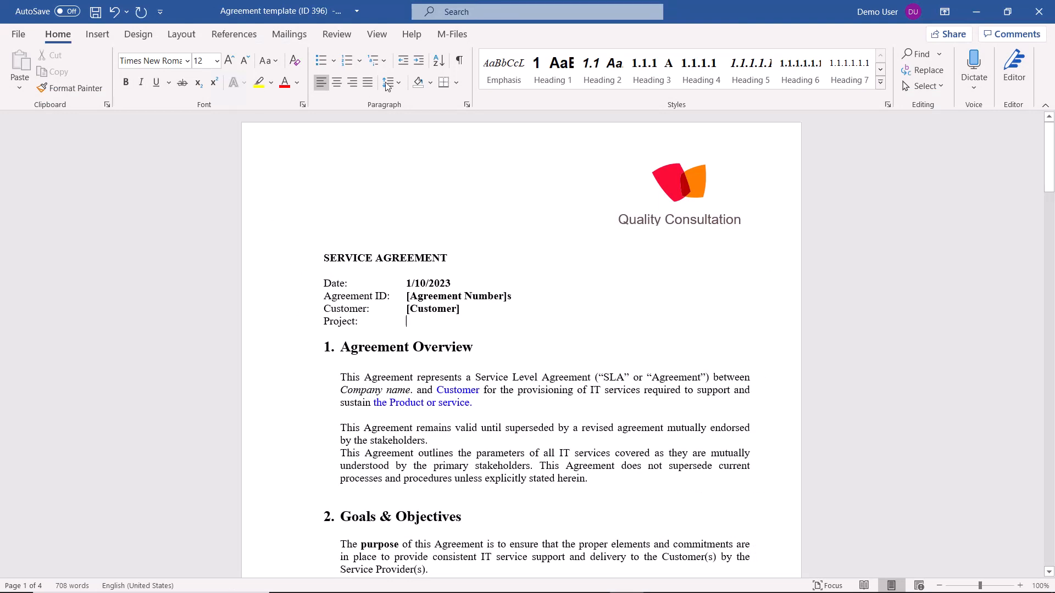
pyautogui.click(460, 34)
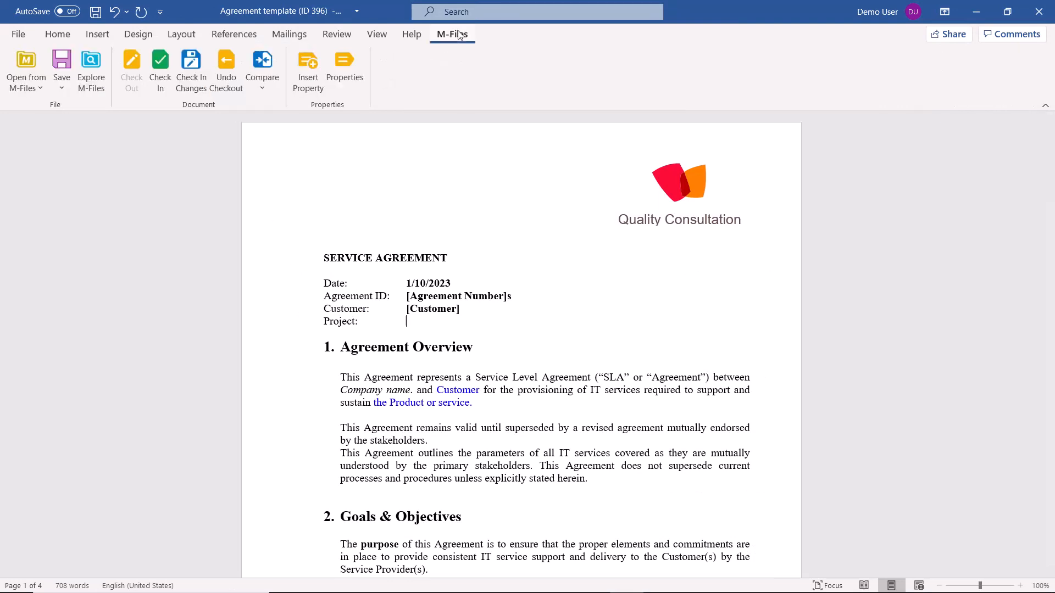
pyautogui.click(299, 69)
pyautogui.scroll(-13, 519, 258)
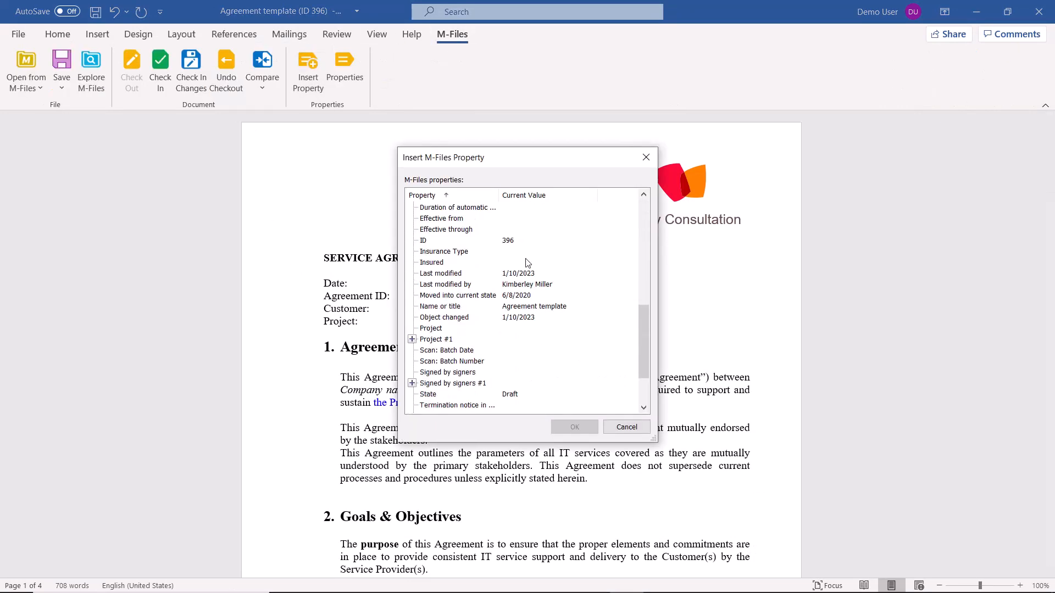
pyautogui.click(439, 274)
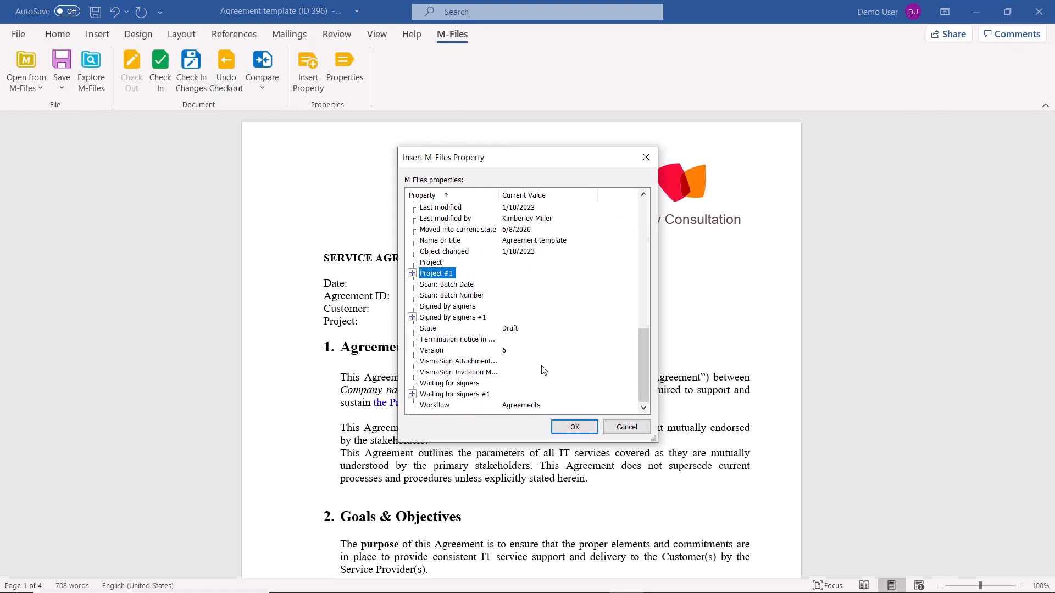
pyautogui.click(577, 427)
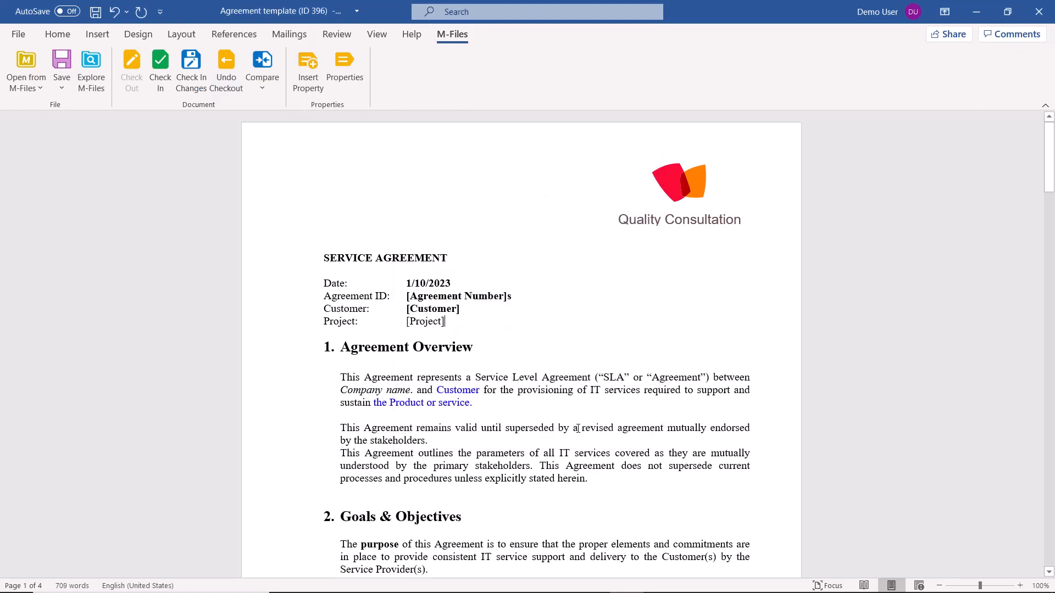
# Select the inserted [Project] property field on the Project line
pyautogui.click(442, 321)
pyautogui.doubleClick(423, 322)
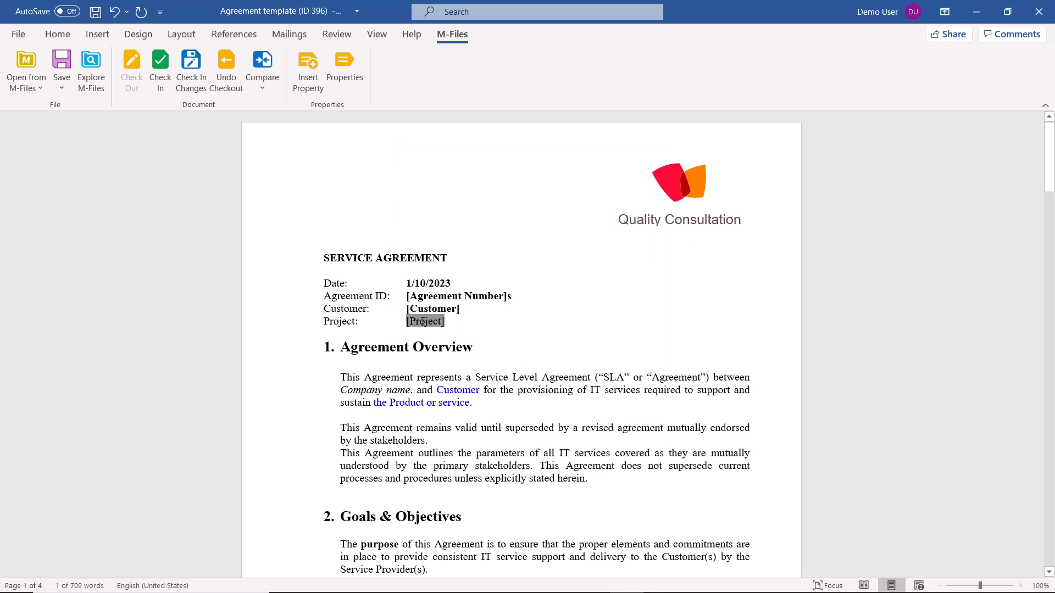